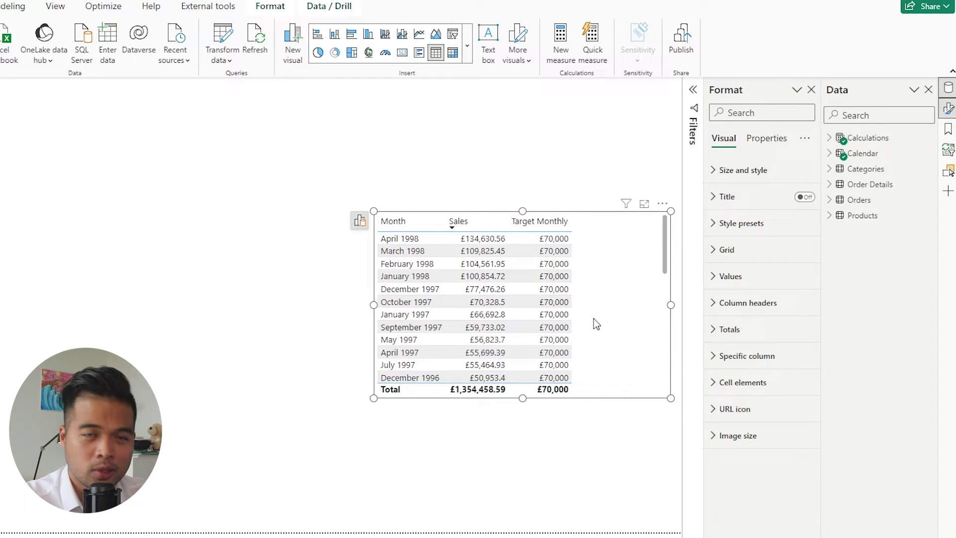
- Move the sales table to the lower right of the page and expand the Calculations table
drag(593, 265, 662, 465)
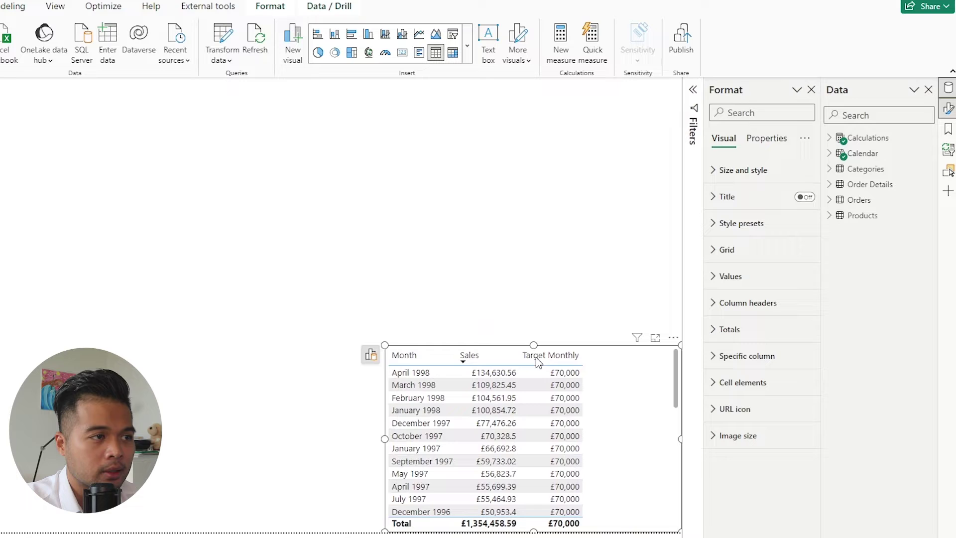
drag(536, 355, 554, 402)
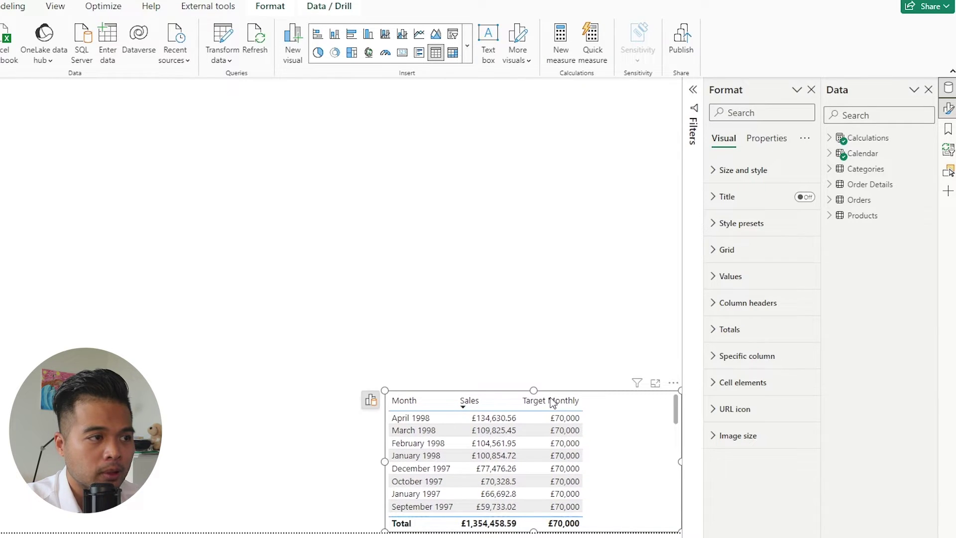
click(585, 224)
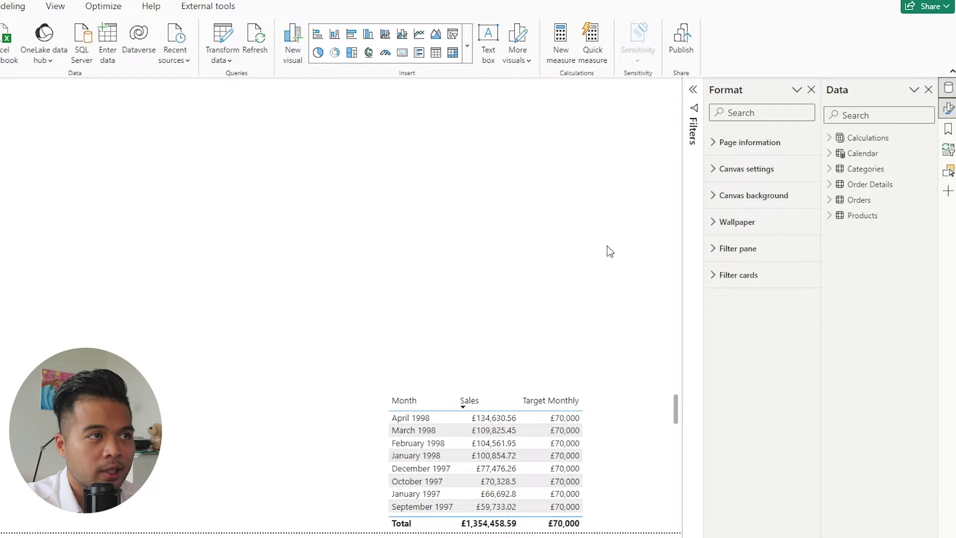
click(830, 138)
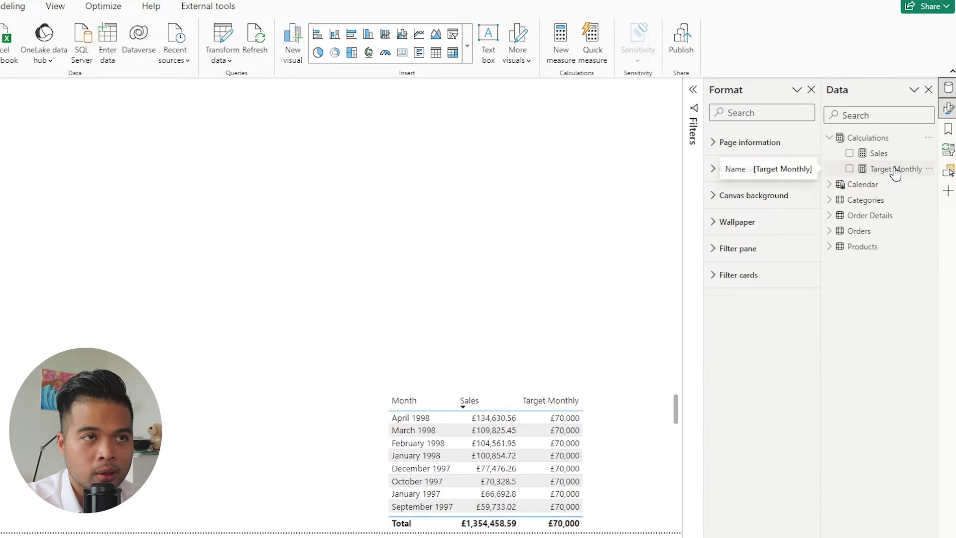
- Create a Red measure equal to 0.33, formatted as a percentage
right_click(874, 137)
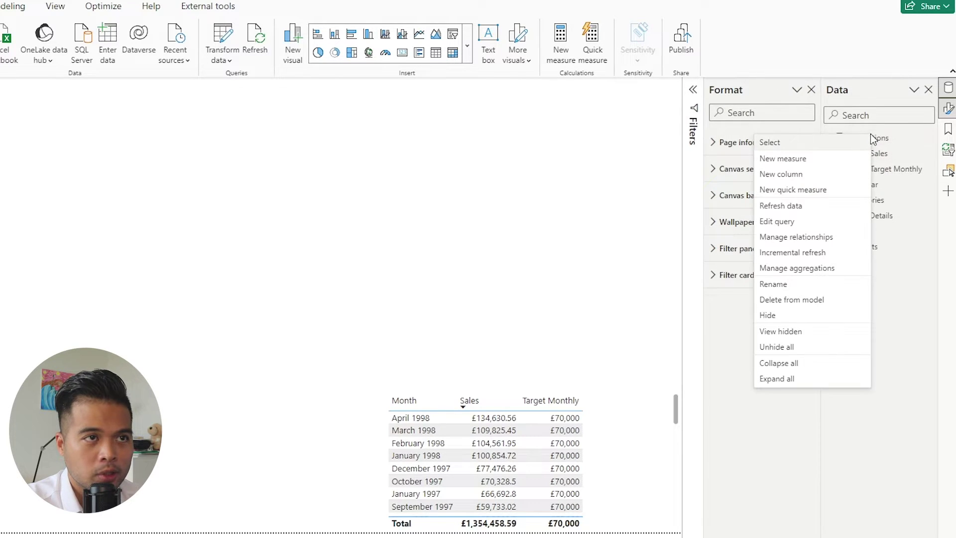
click(813, 164)
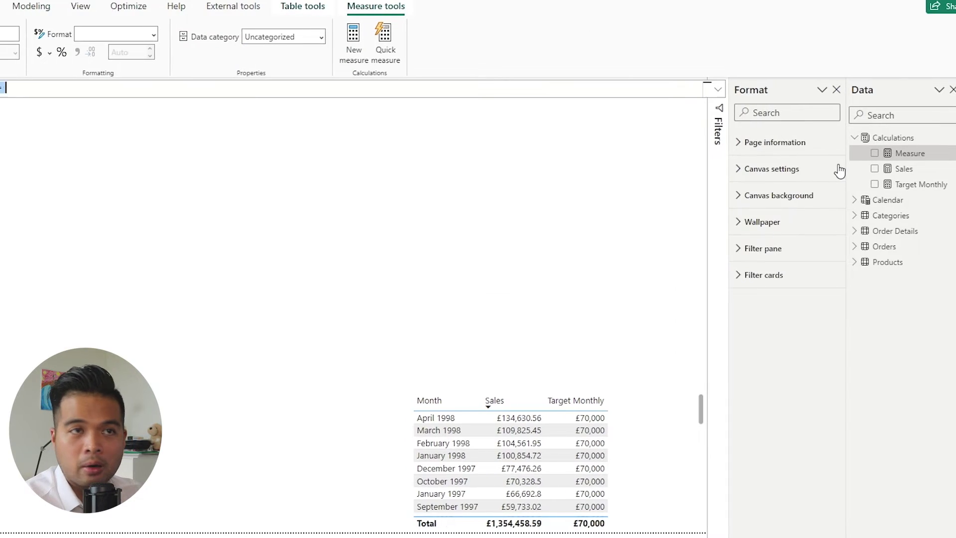
text(Red = 0.33)
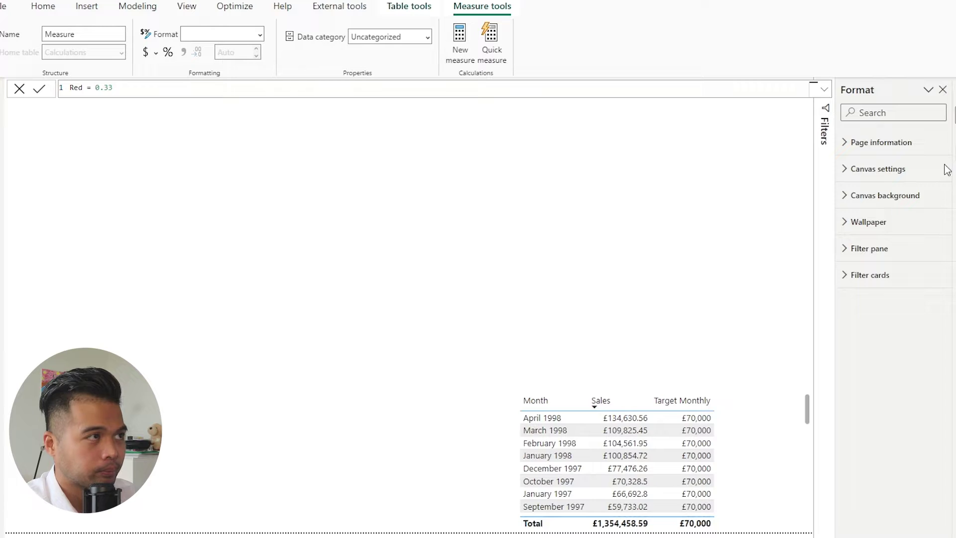
key(Return)
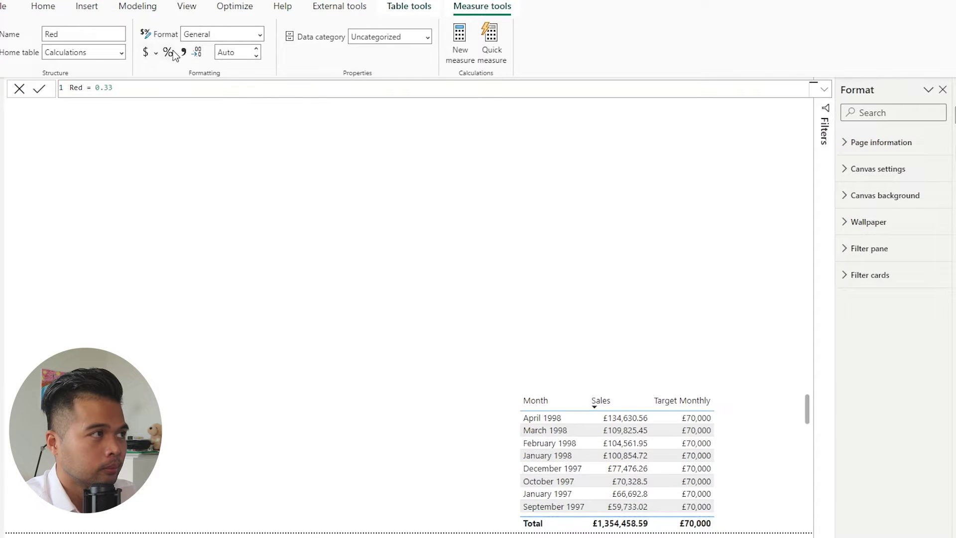
click(168, 53)
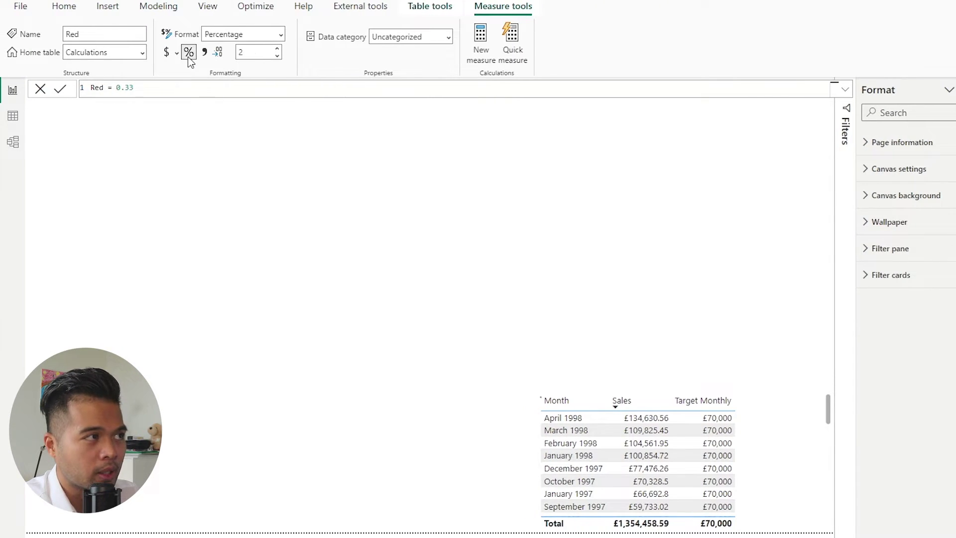
- Create an Amber measure equal to 0.33, formatted as a percentage
click(486, 47)
text(Amber = )
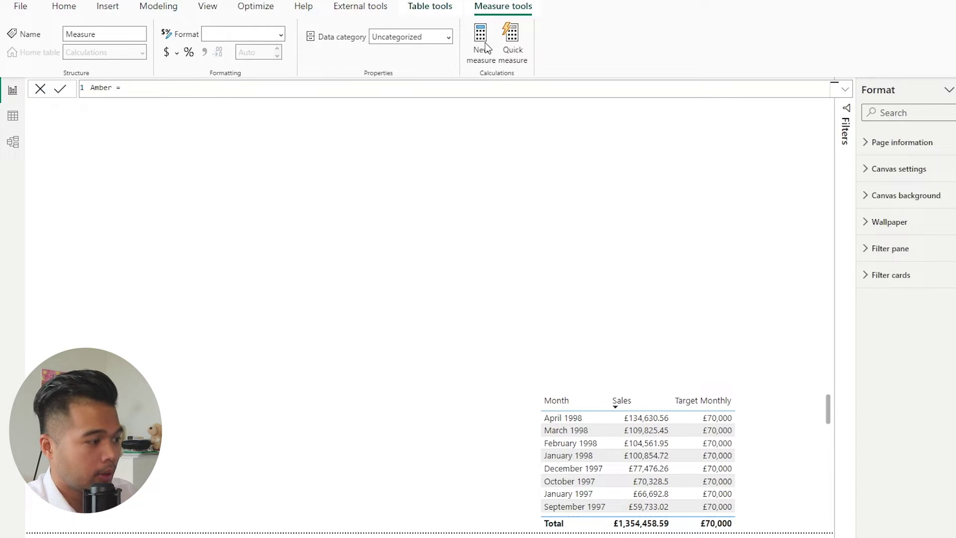
text(0.33)
key(Return)
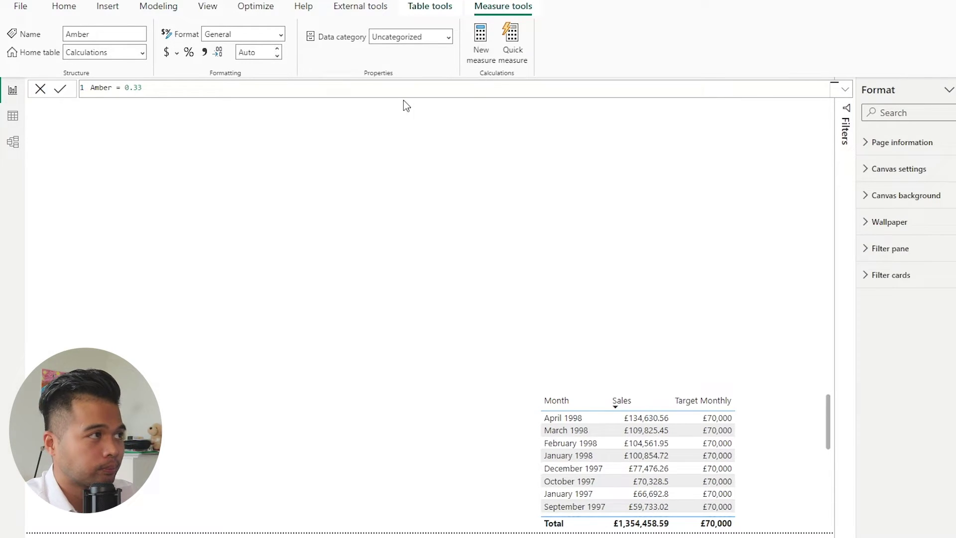
click(189, 51)
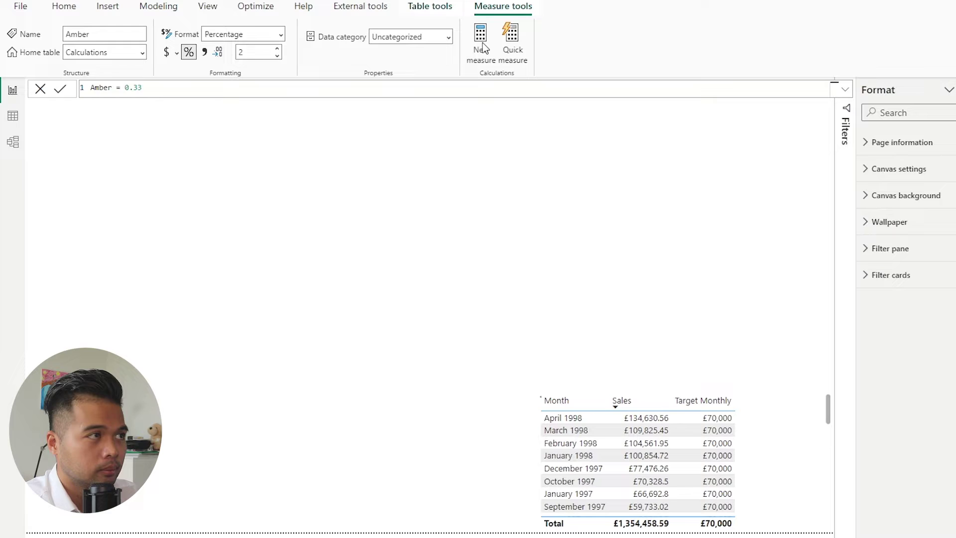
- Create a Green measure equal to 0.33, formatted as a percentage
click(482, 40)
text(Green = )
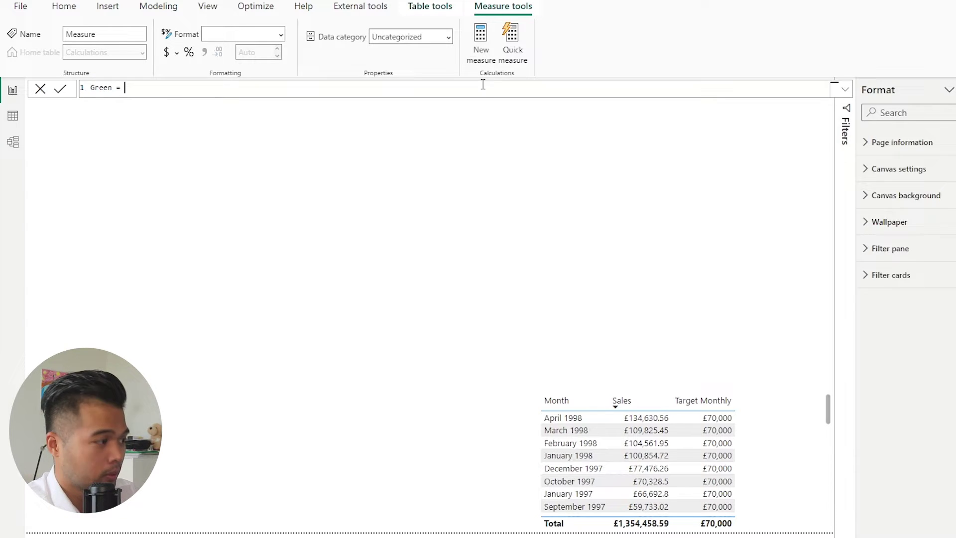
text(0.33)
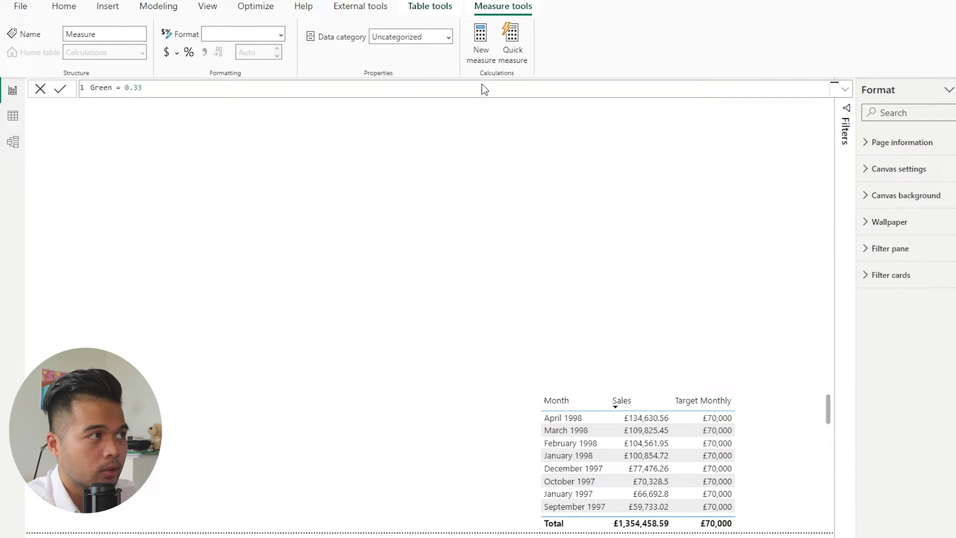
key(Return)
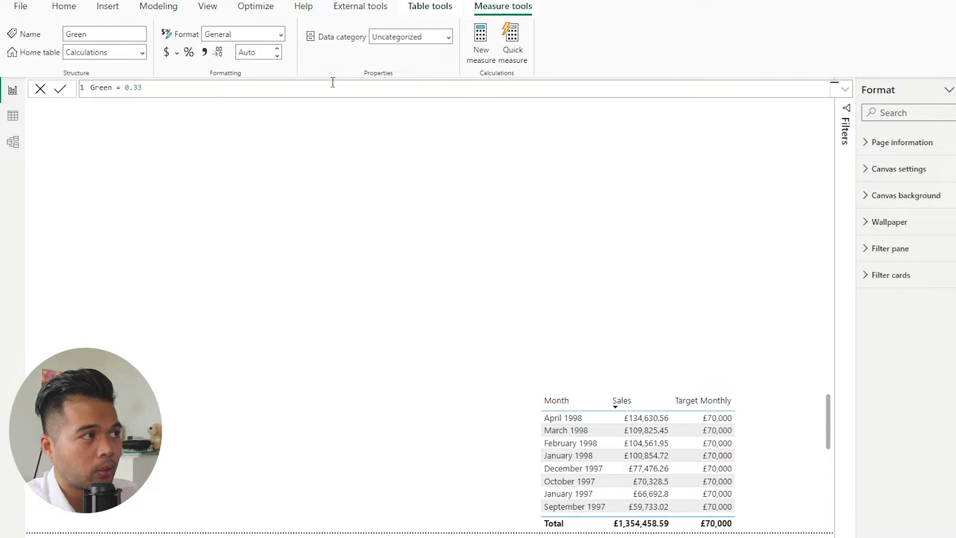
click(189, 52)
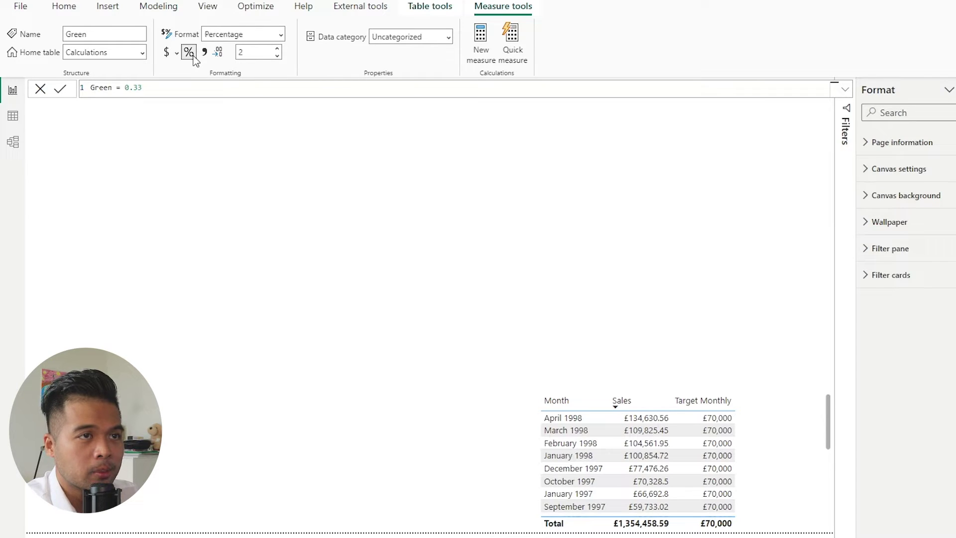
click(75, 11)
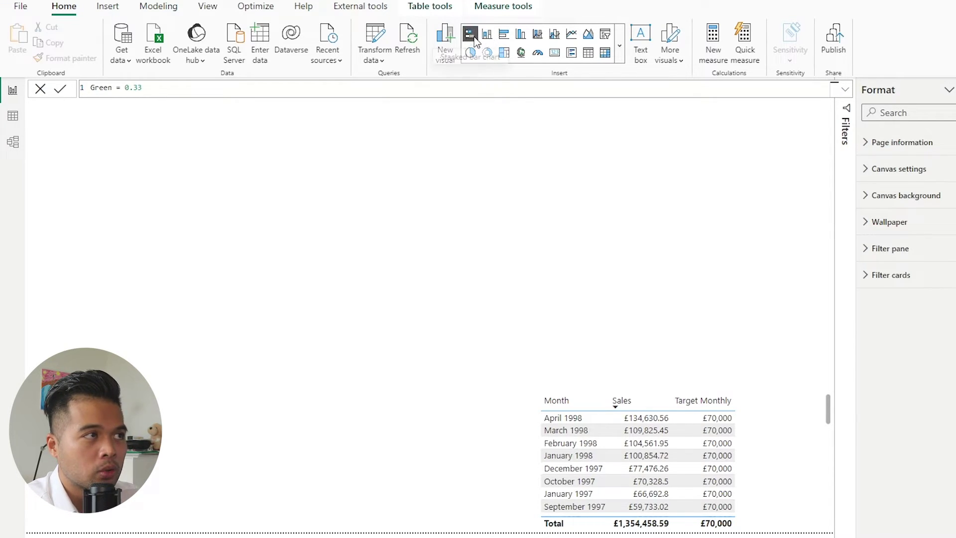
- Add a stacked bar chart with the Red, Amber and Green measures and widen it both ways
drag(477, 40, 626, 295)
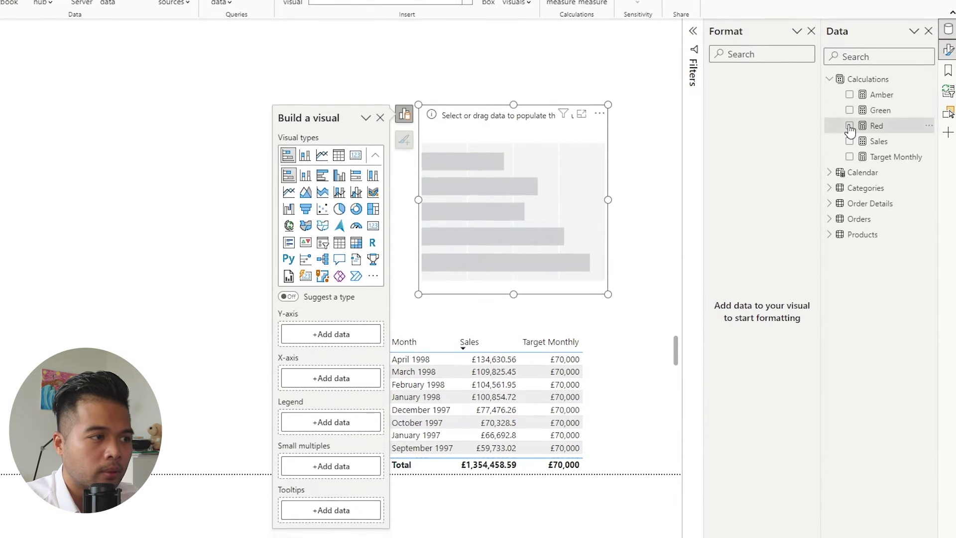
click(850, 127)
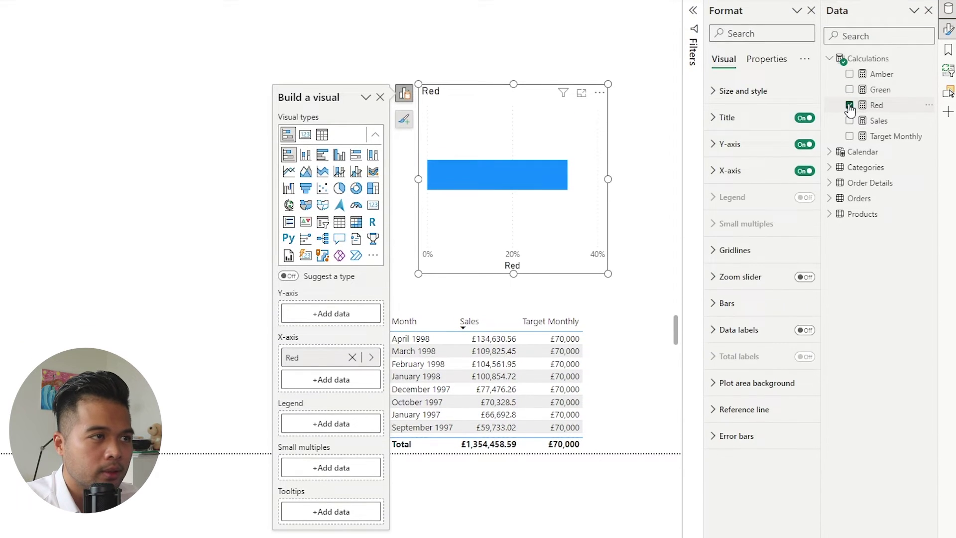
click(849, 94)
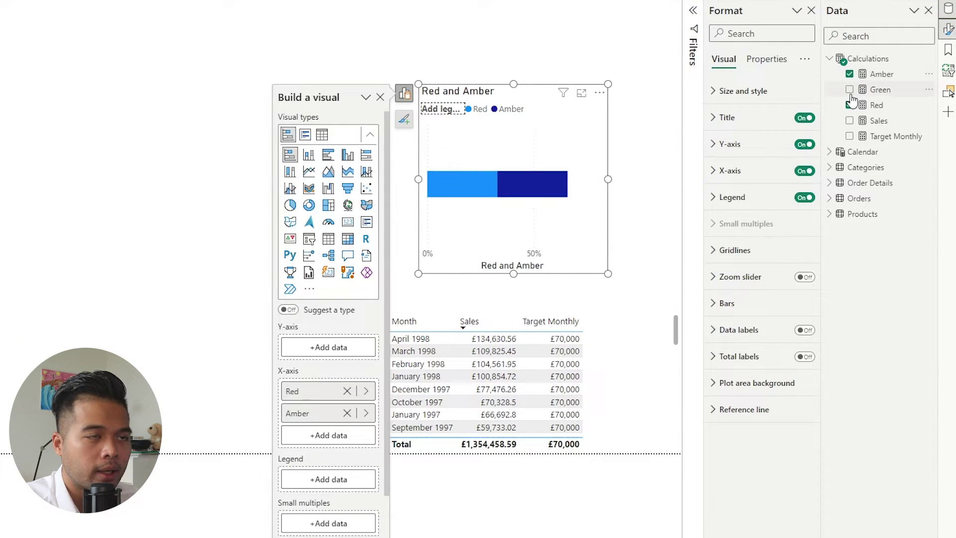
click(850, 90)
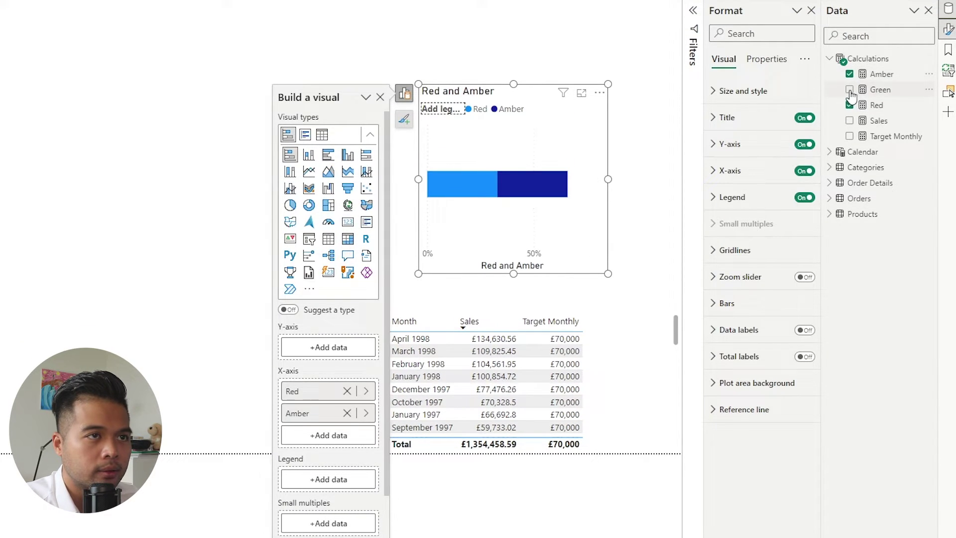
drag(608, 178, 674, 179)
drag(417, 179, 366, 183)
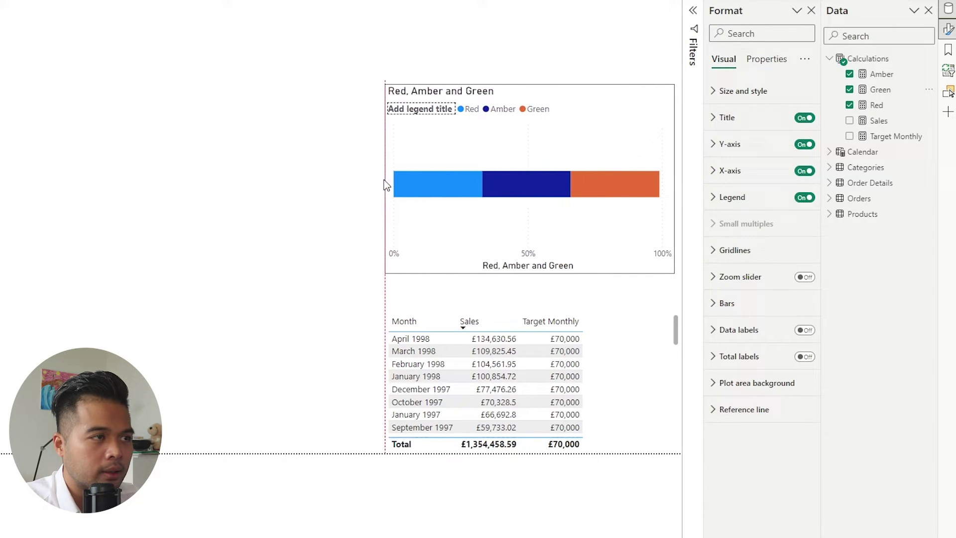
click(386, 185)
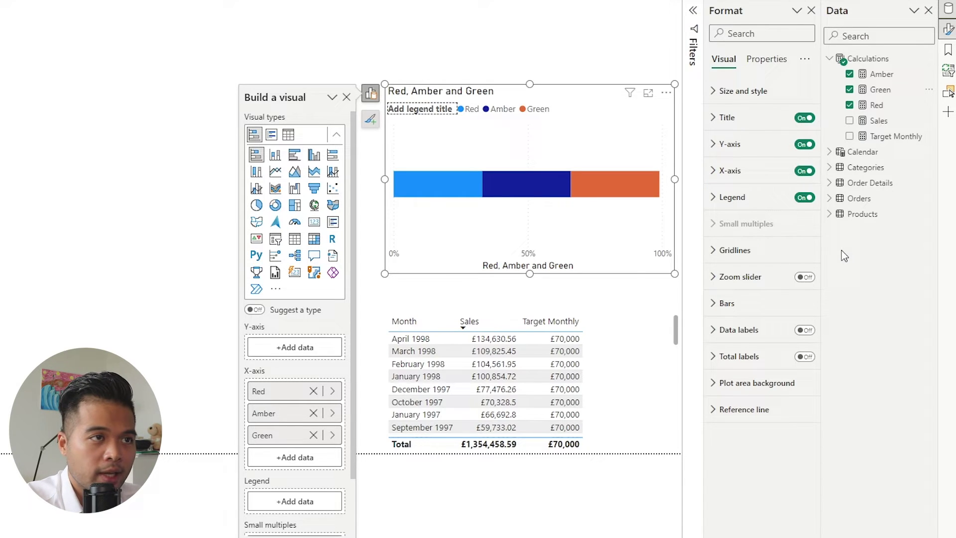
- Turn off the chart's title, legend, X-axis, Y-axis and both axis titles
click(804, 118)
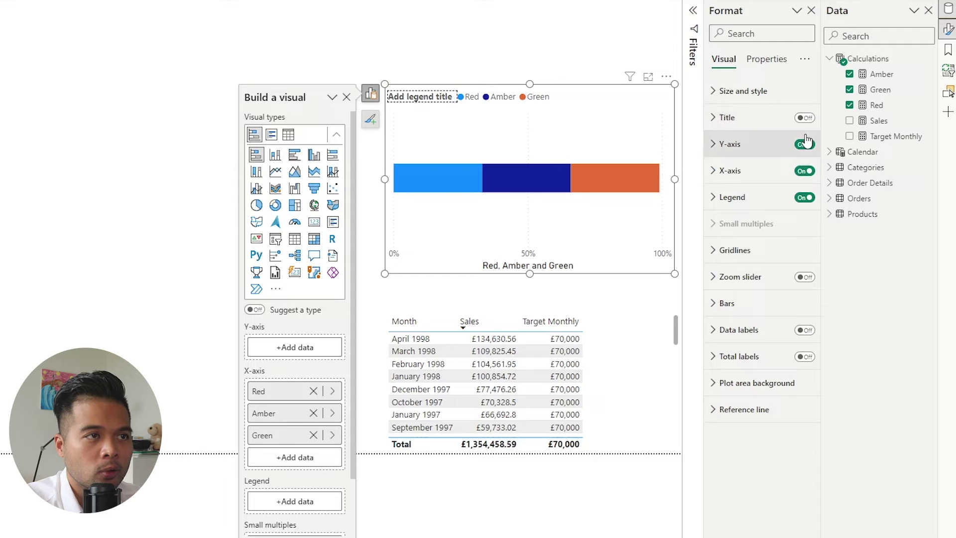
click(805, 197)
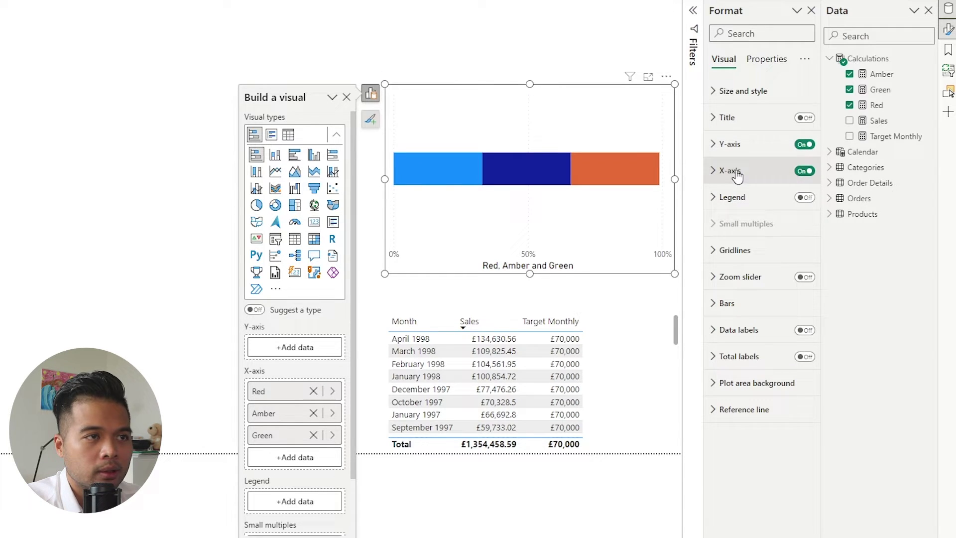
click(786, 172)
click(800, 367)
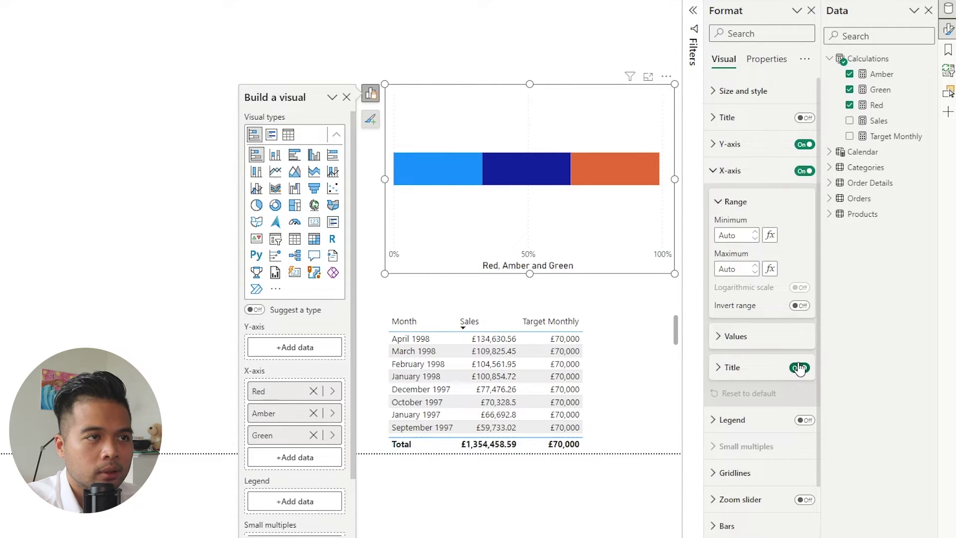
click(805, 171)
click(752, 148)
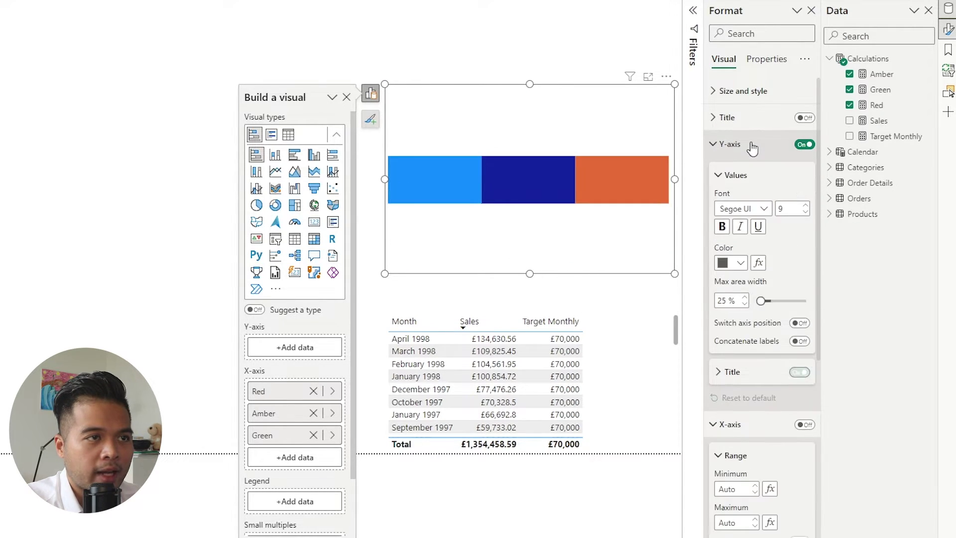
click(799, 372)
click(805, 144)
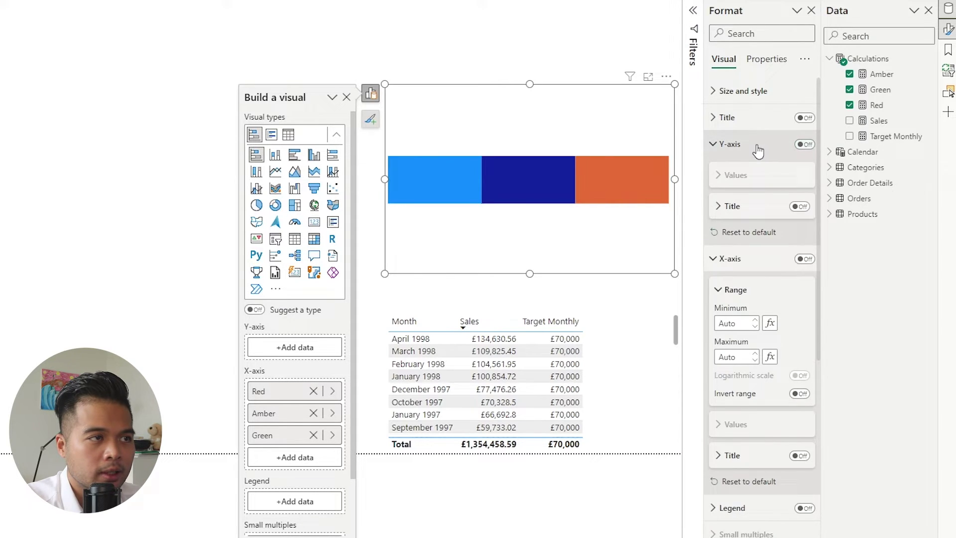
click(753, 145)
click(765, 36)
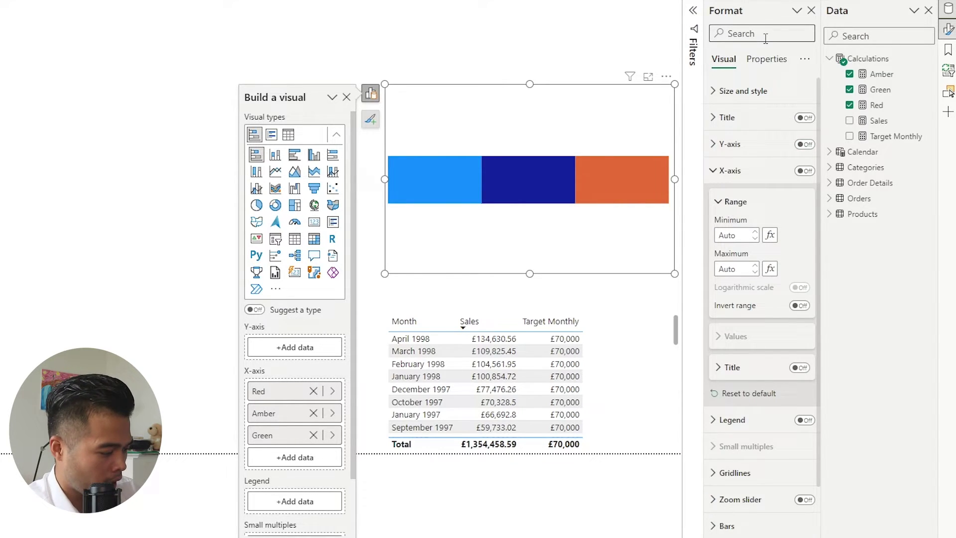
- Set the bars' inner padding spacing to 0 so the segments touch
text(paddin)
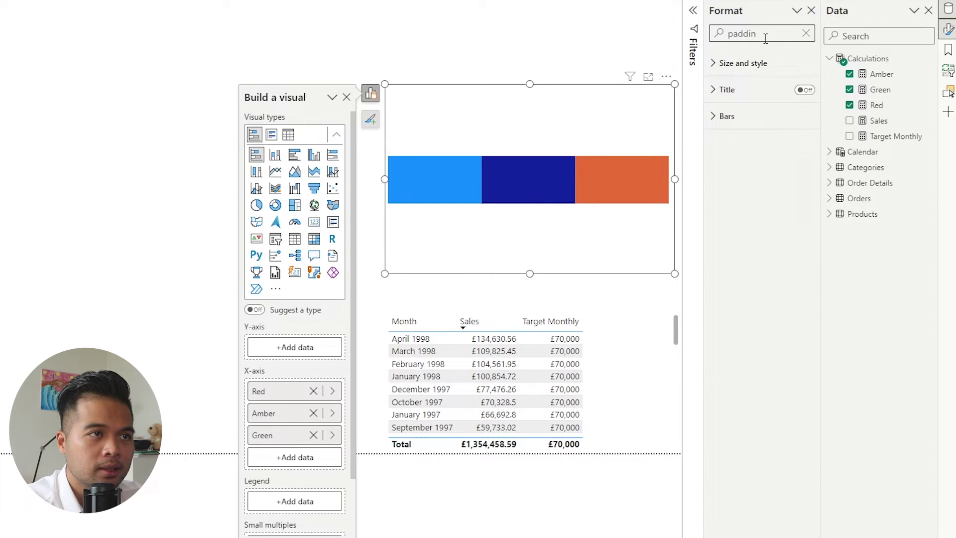
click(736, 116)
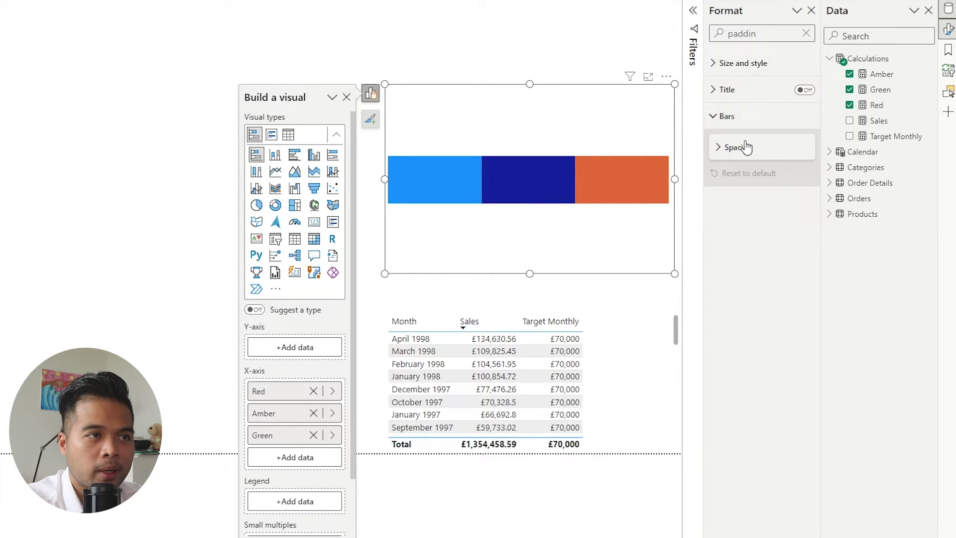
click(746, 147)
drag(778, 185, 756, 185)
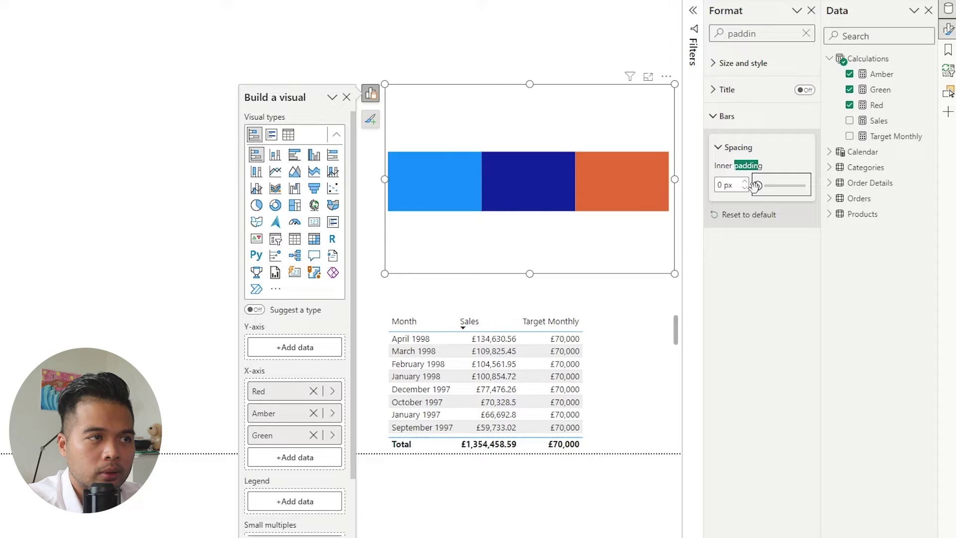
- Set the chart's top and bottom padding to 0 px and shrink it from the top and left
click(744, 63)
click(736, 95)
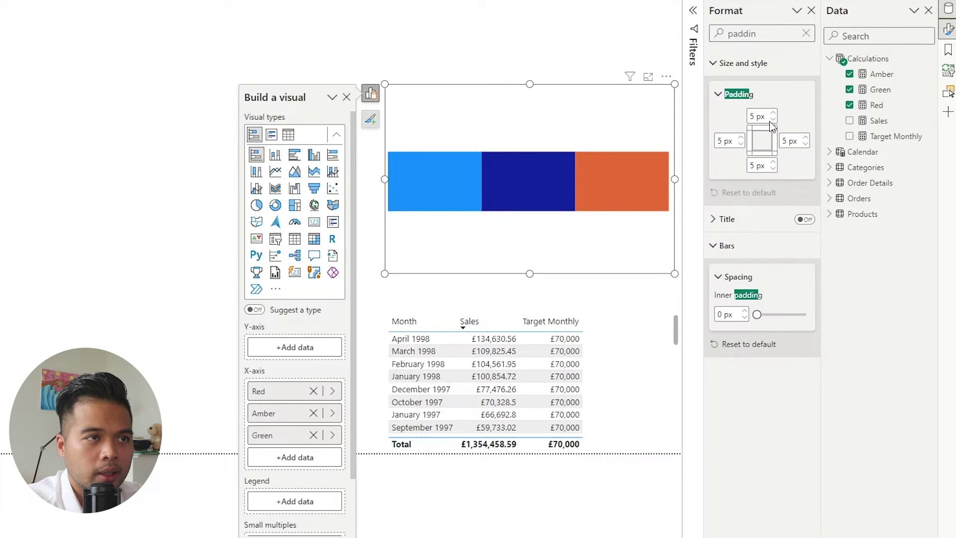
click(773, 119)
click(773, 119)
click(773, 120)
click(774, 119)
click(774, 120)
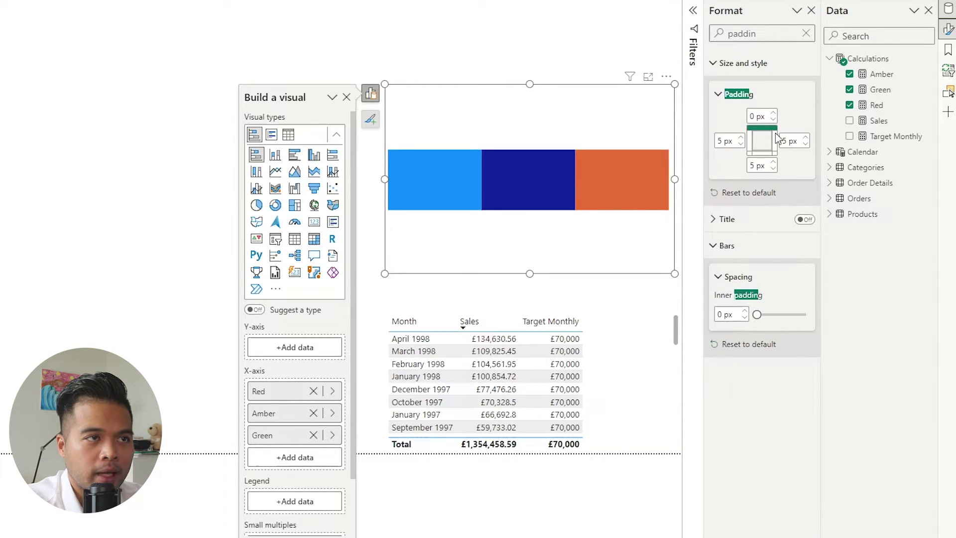
click(774, 168)
click(774, 168)
click(773, 168)
click(773, 168)
click(773, 169)
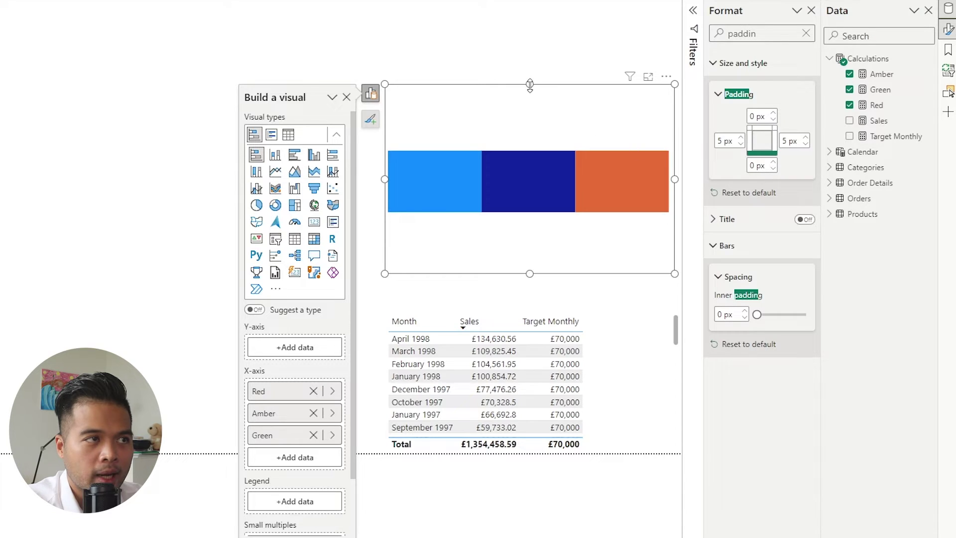
drag(530, 85, 542, 141)
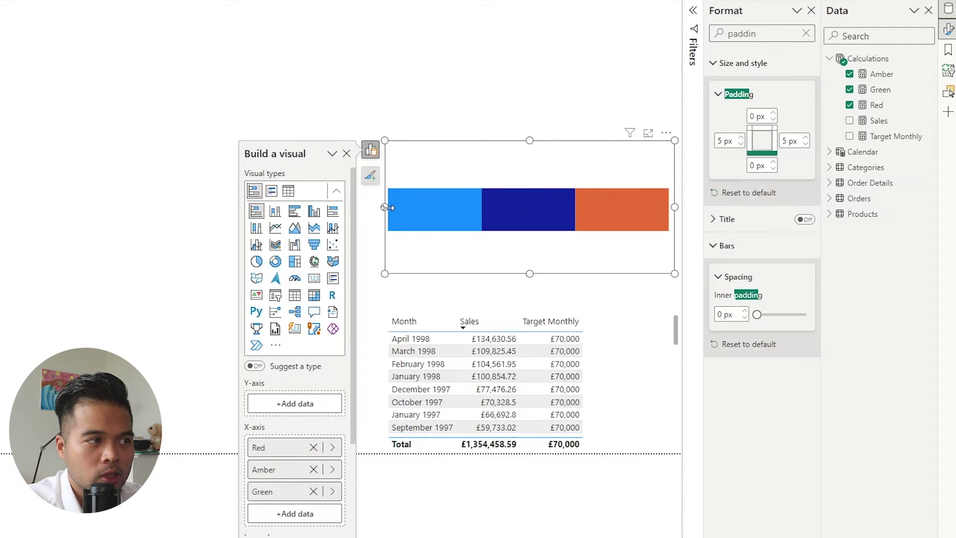
drag(385, 206, 431, 207)
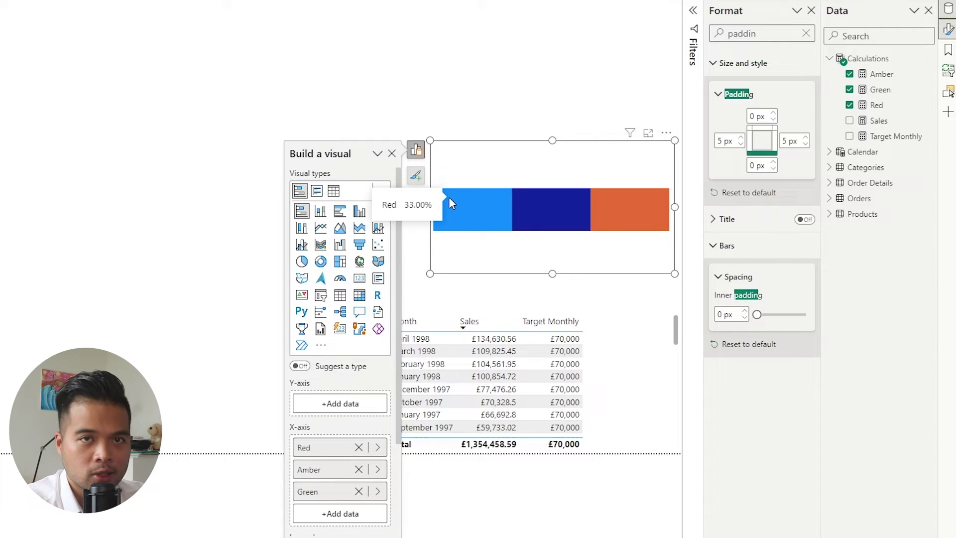
- Colour the Red series red and the Amber series yellow in the bar colour settings
click(483, 94)
click(493, 158)
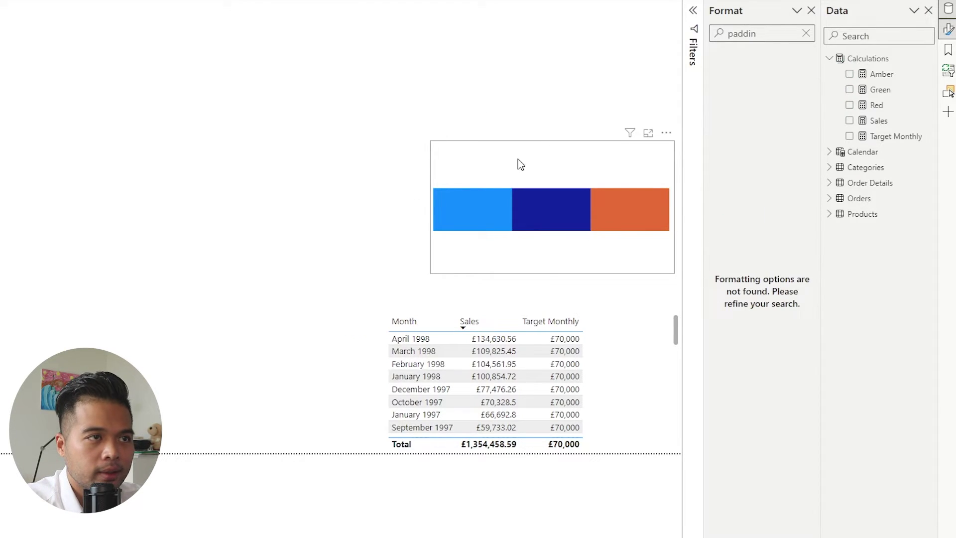
click(806, 33)
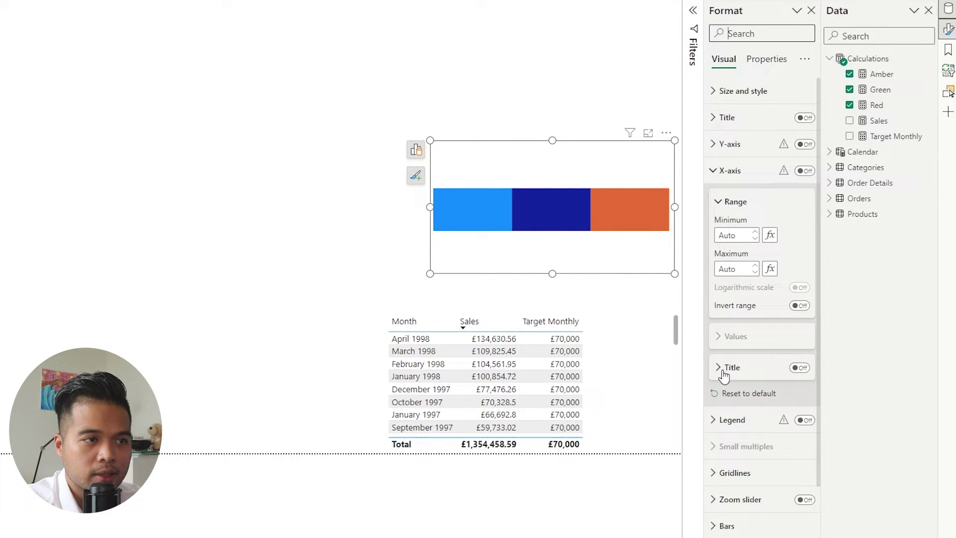
scroll(723, 374, down, 2)
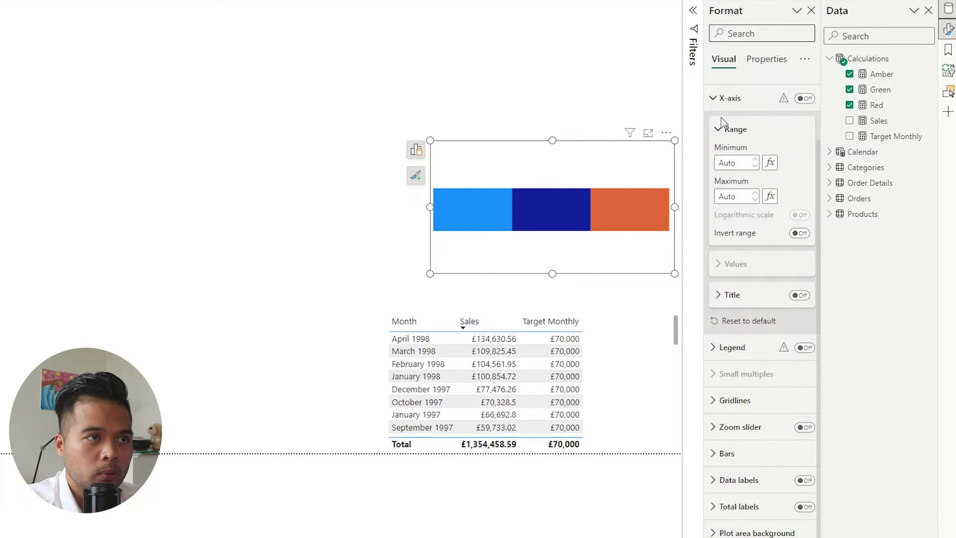
click(722, 98)
click(727, 303)
scroll(771, 325, down, 3)
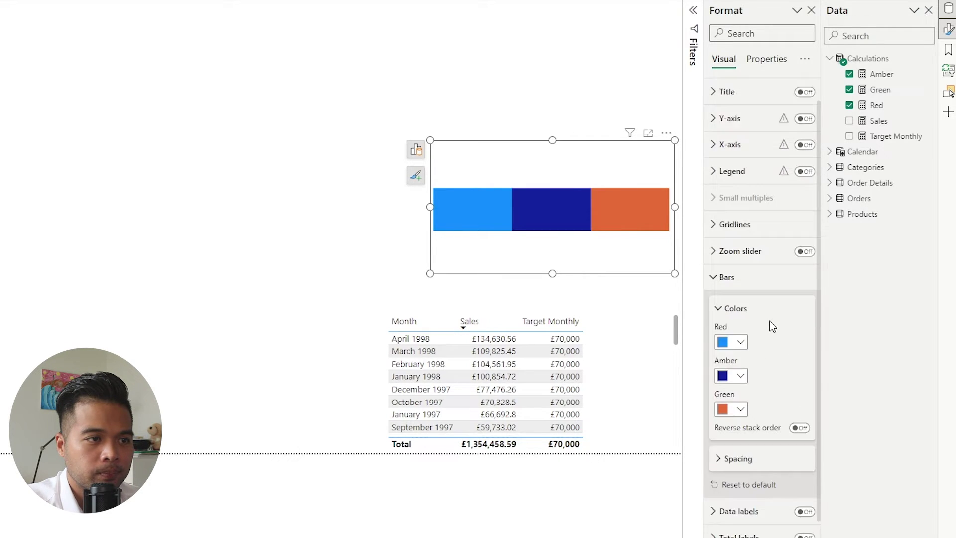
click(732, 298)
click(895, 342)
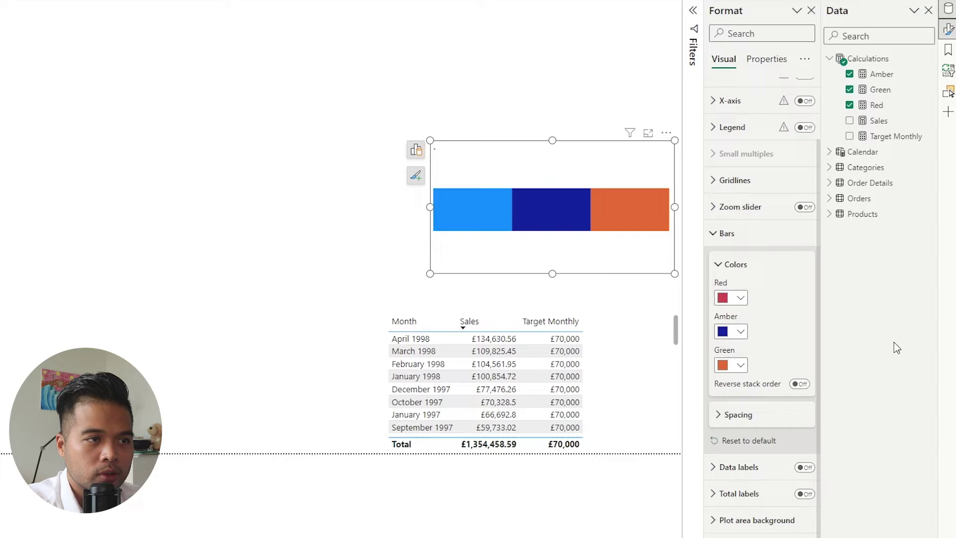
click(732, 332)
click(876, 377)
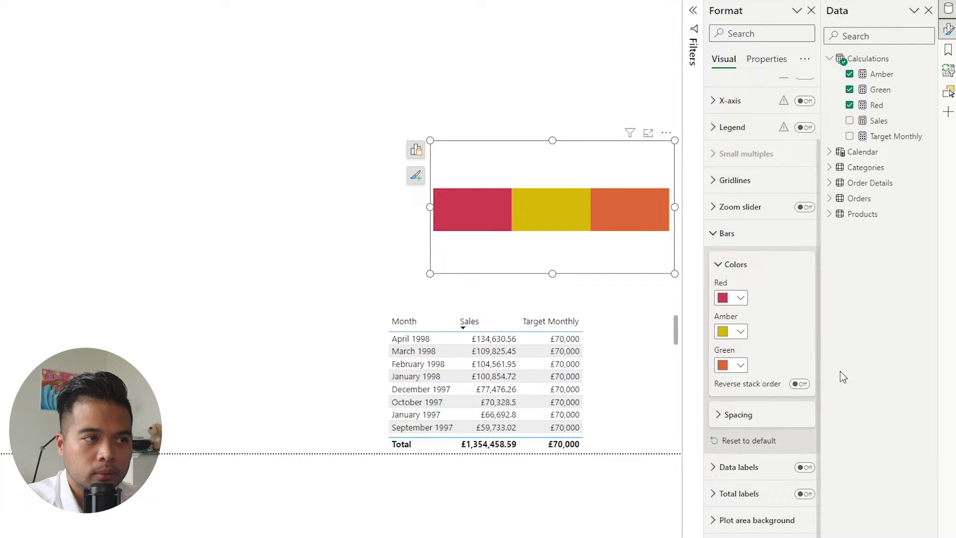
- Give the Green series the custom bright green #08C343
click(740, 367)
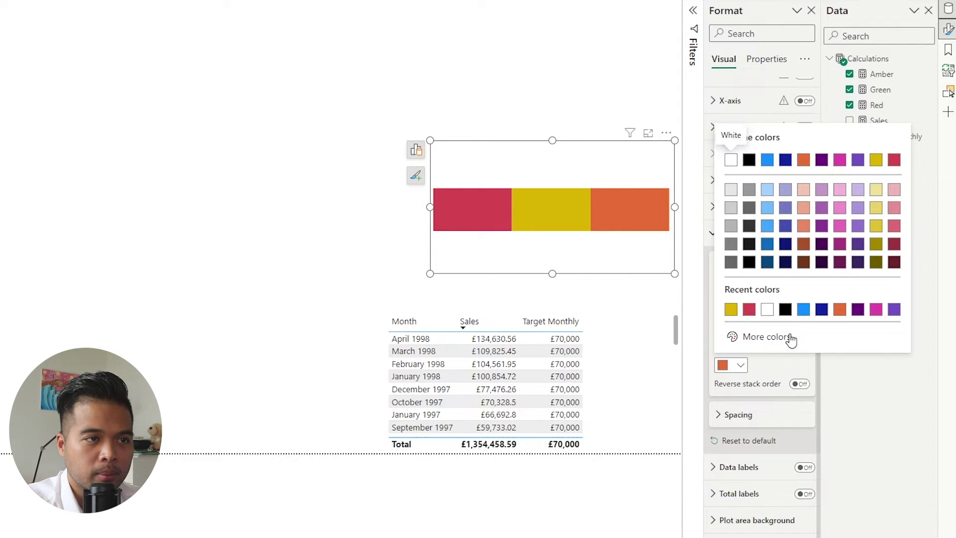
click(767, 337)
click(792, 293)
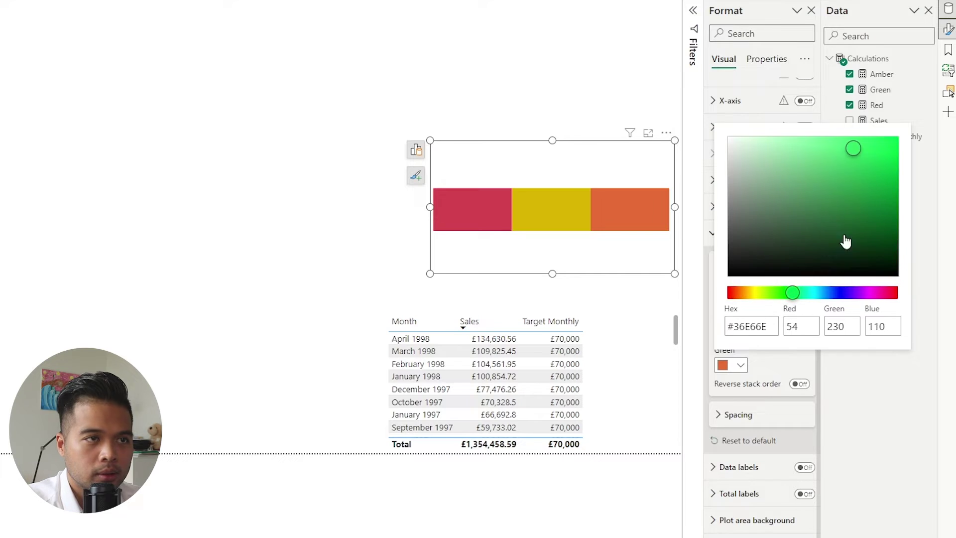
click(867, 166)
click(896, 171)
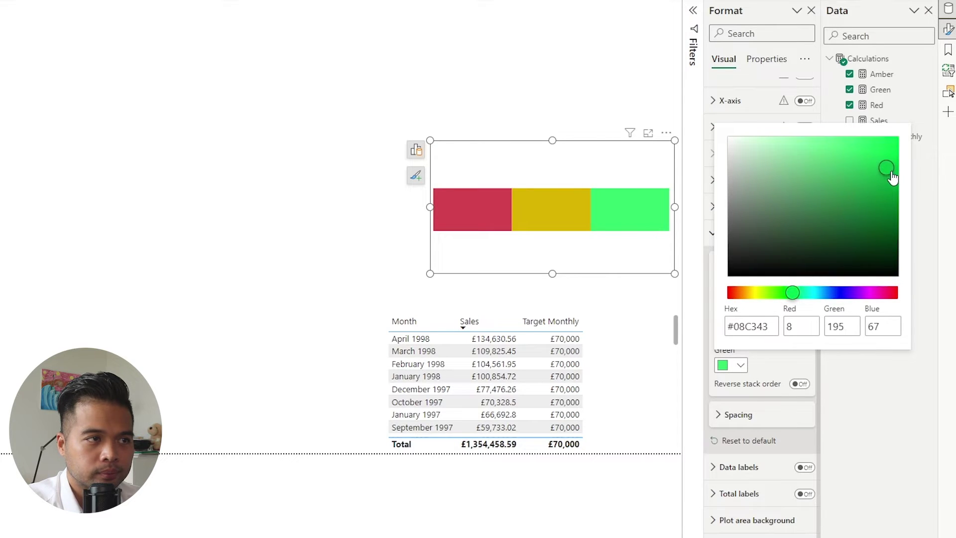
click(565, 92)
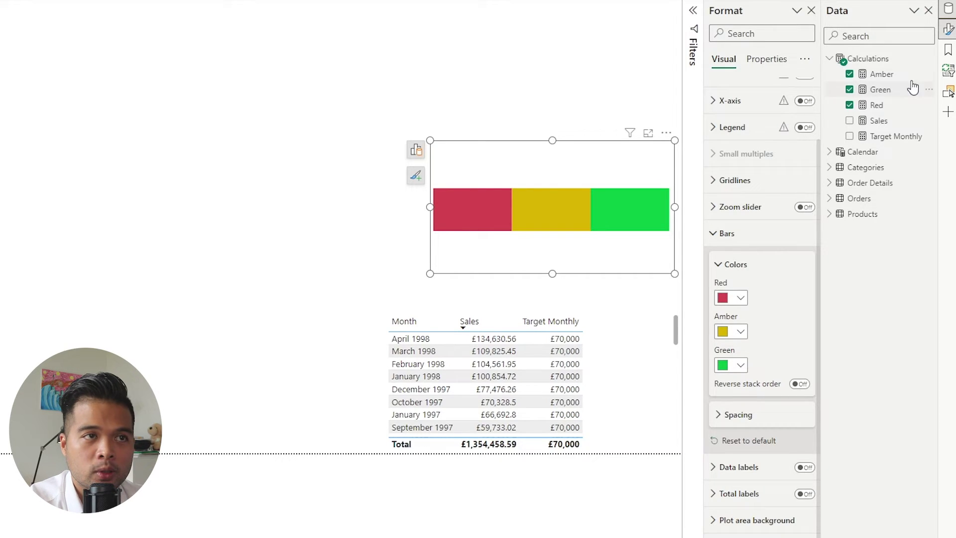
- Start a Progress measure with VAR _pct = DIVIDE([Sales], [Target Monthly]) and a RETURN line
right_click(875, 65)
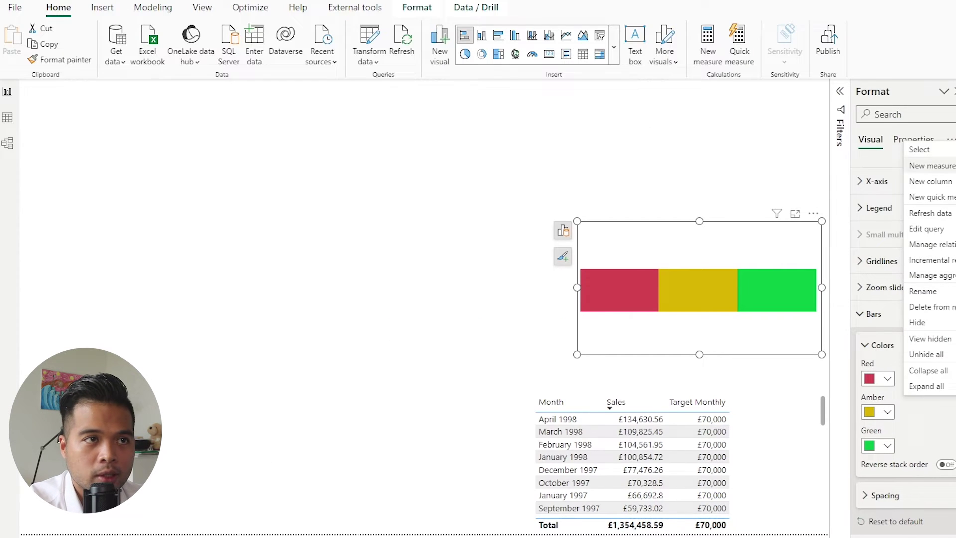
key(Escape)
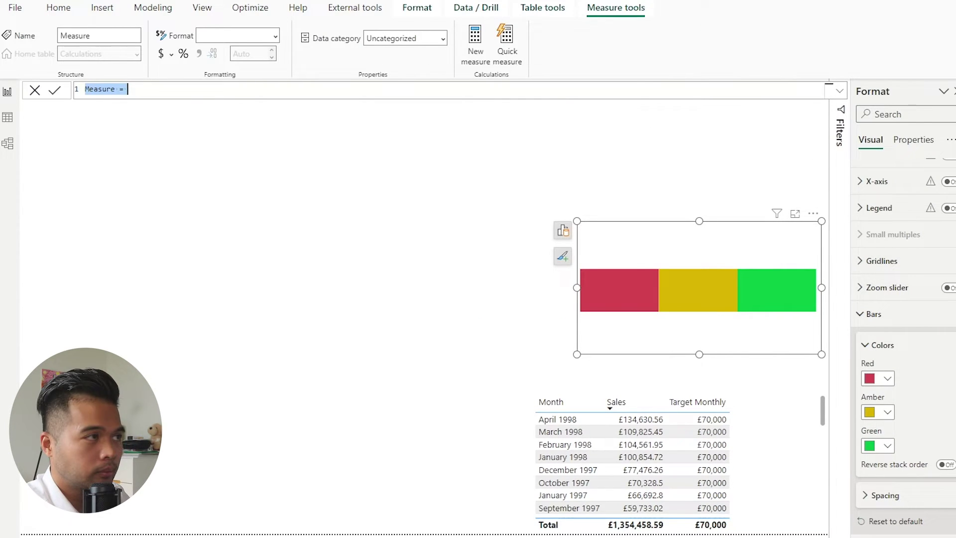
text(Progress =)
key(shift+Return)
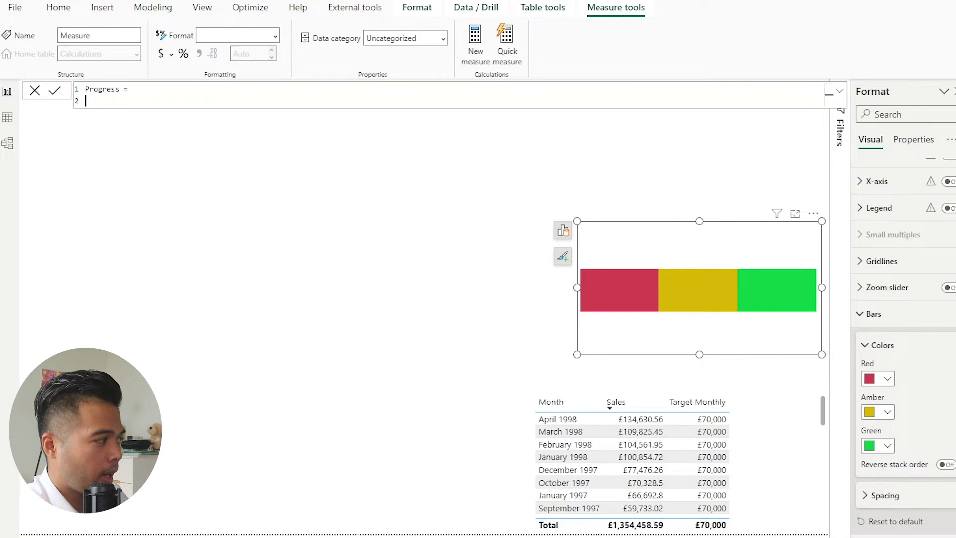
text(VAR)
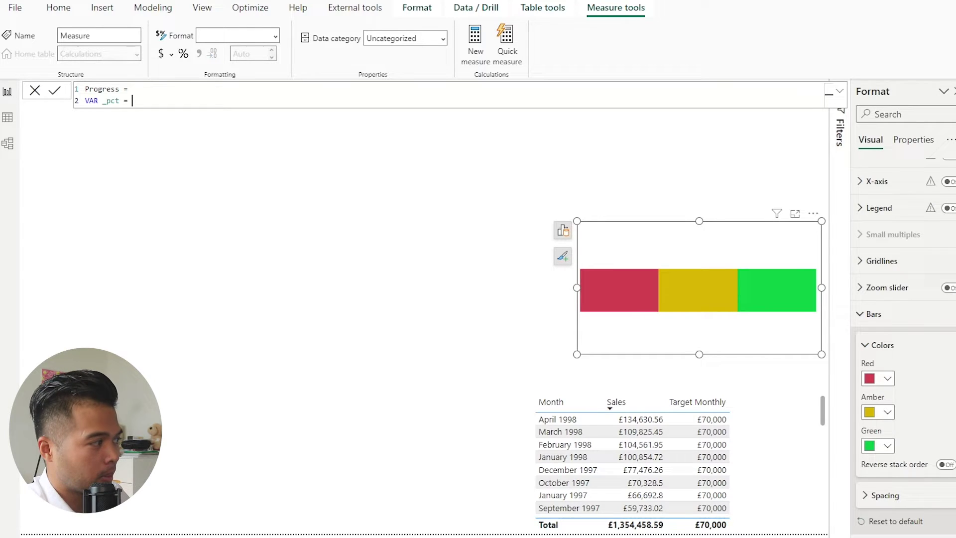
text(_pct = DIVIDE()
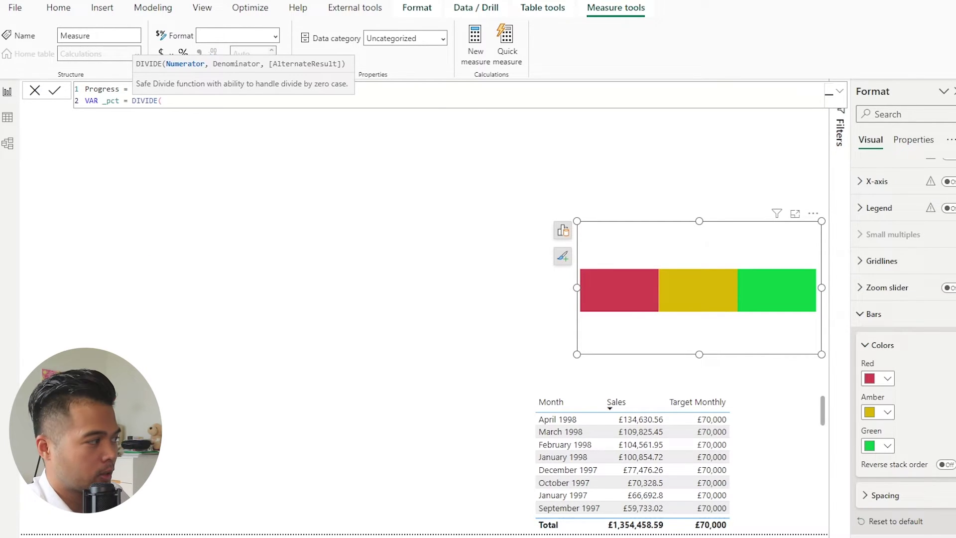
text([Sales], )
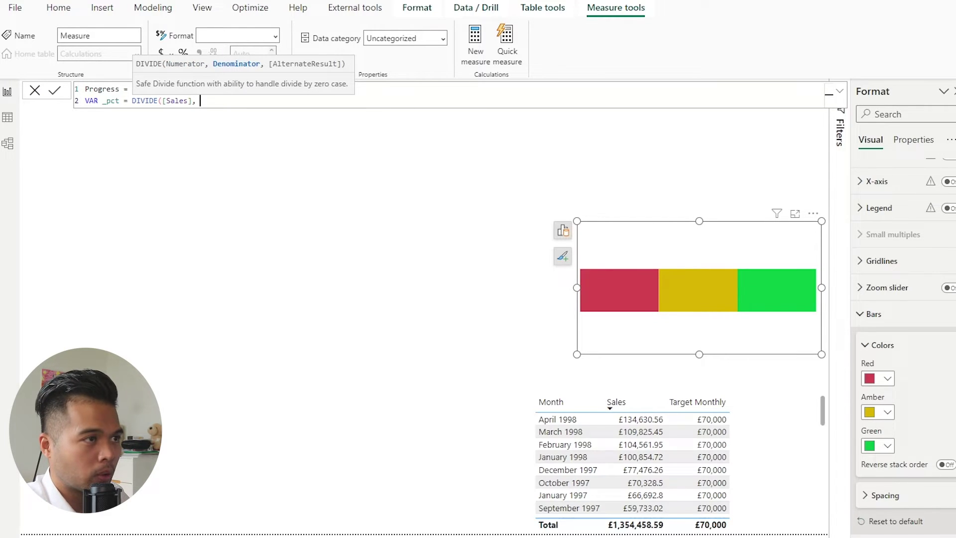
text([Target Monthly]))
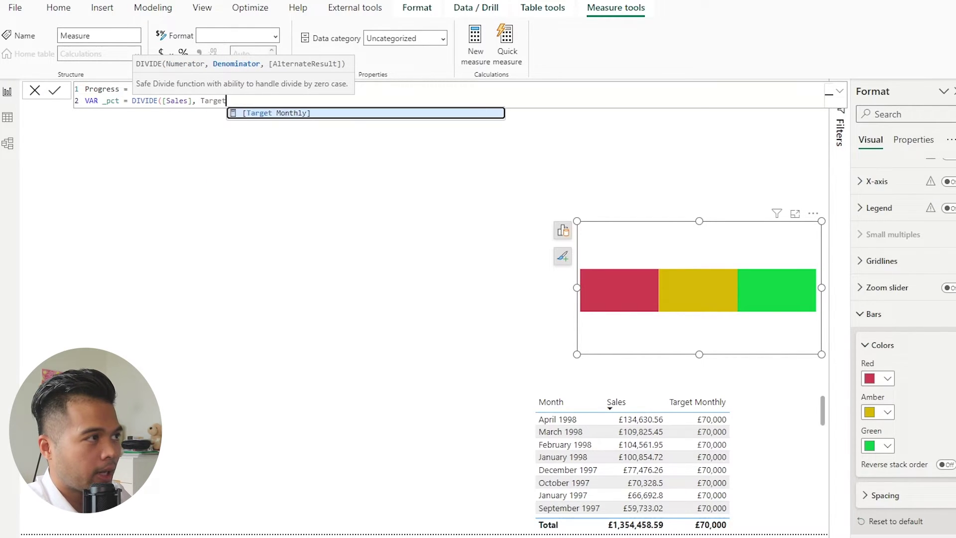
key(shift+Return)
text(RETURN)
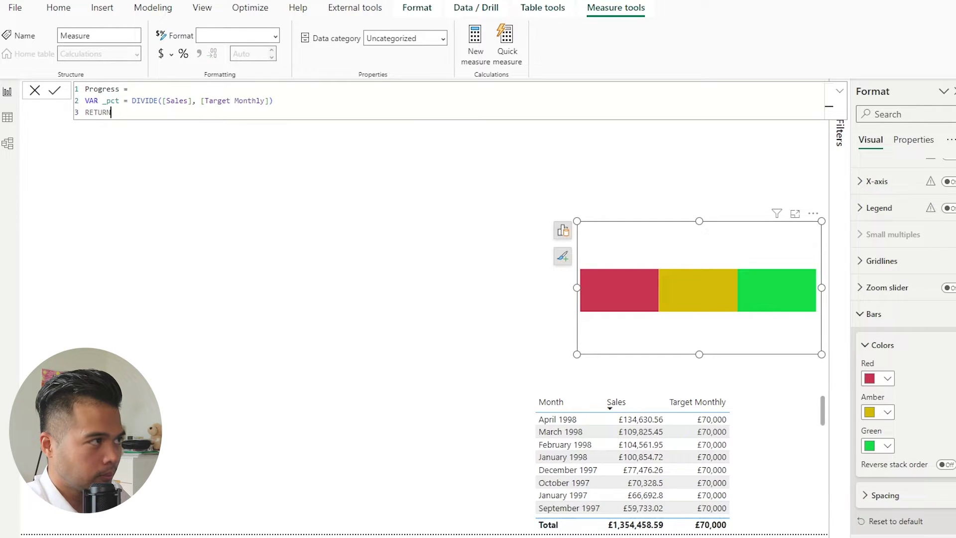
key(shift+Return)
text(IF()
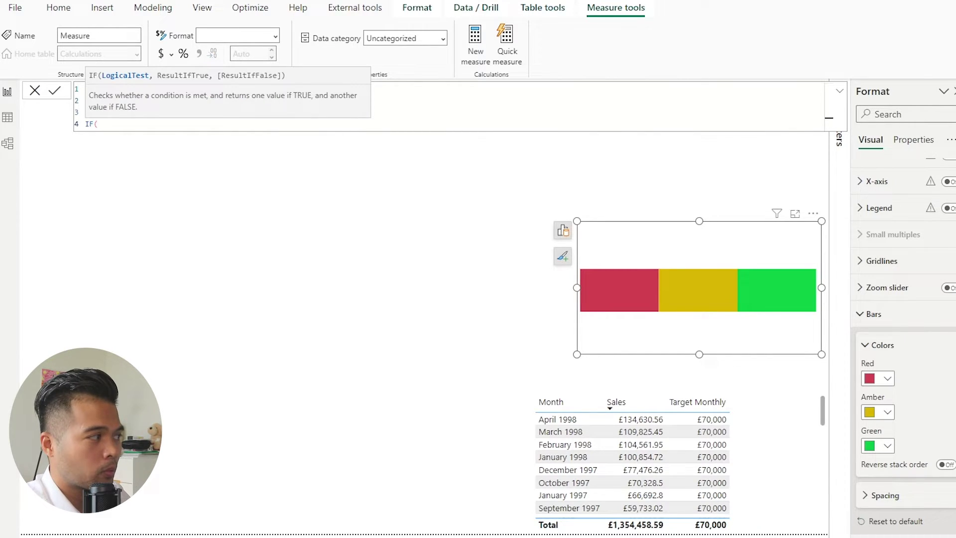
text(_pct)
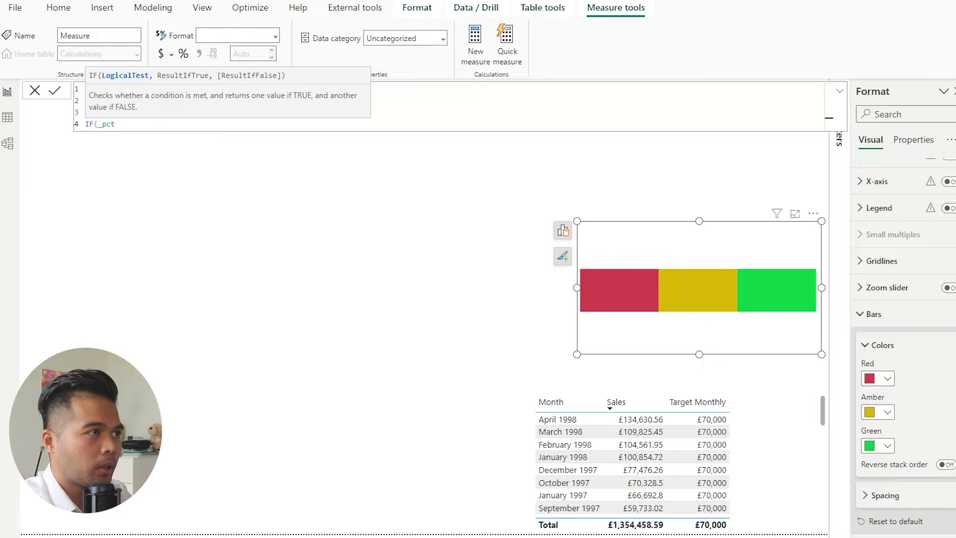
- Finish the return as IF(_pct > 1, 1, _pct) and commit the Progress measure
click(442, 109)
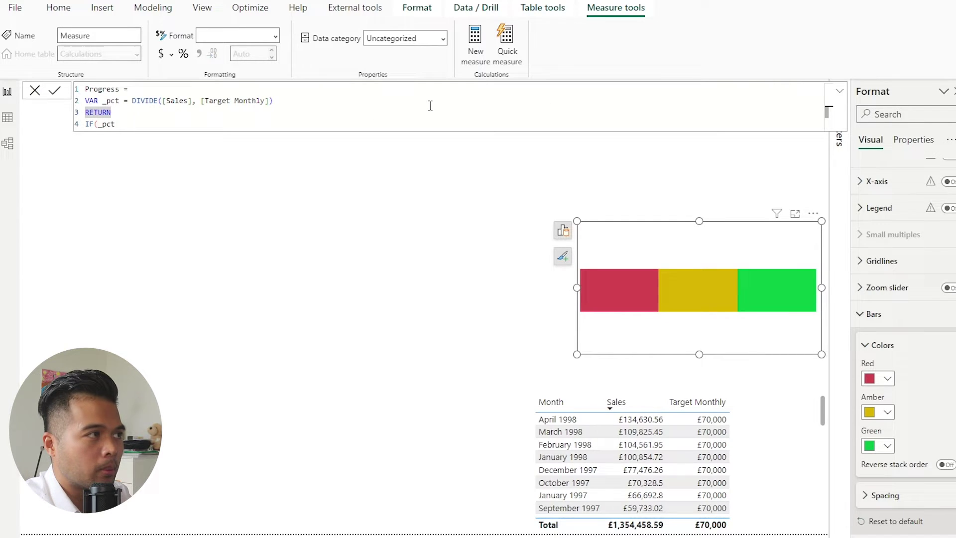
click(430, 105)
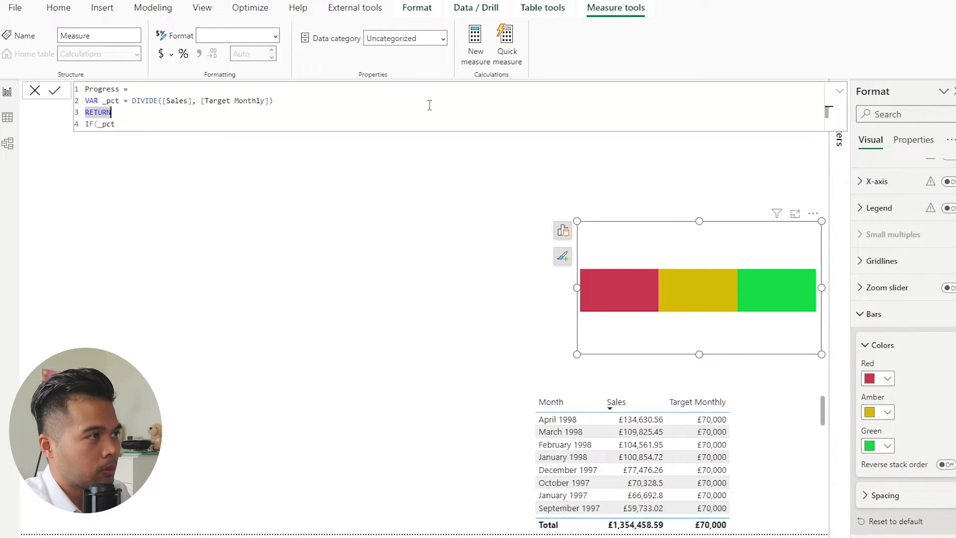
click(284, 123)
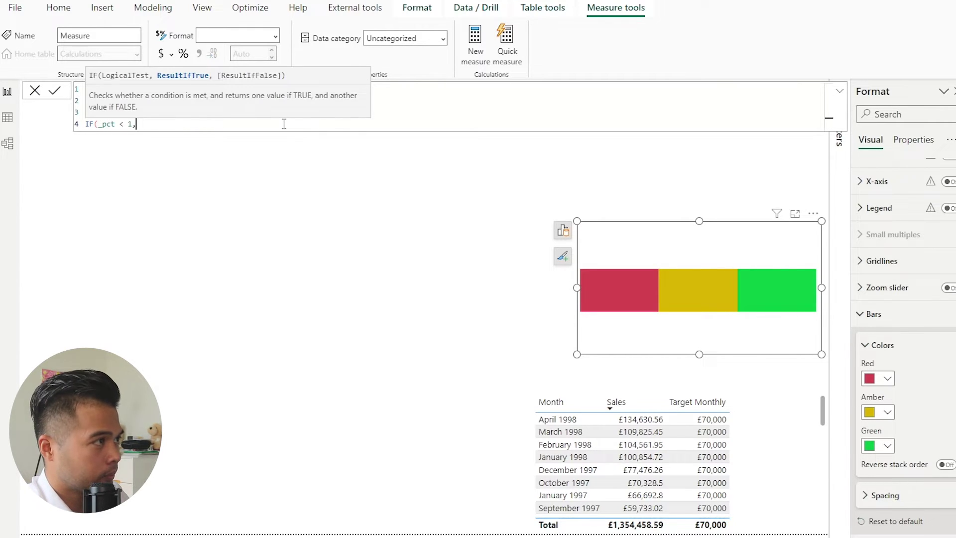
key(BackSpace)
key(BackSpace)
key(BackSpace)
key(BackSpace)
text(> 1, )
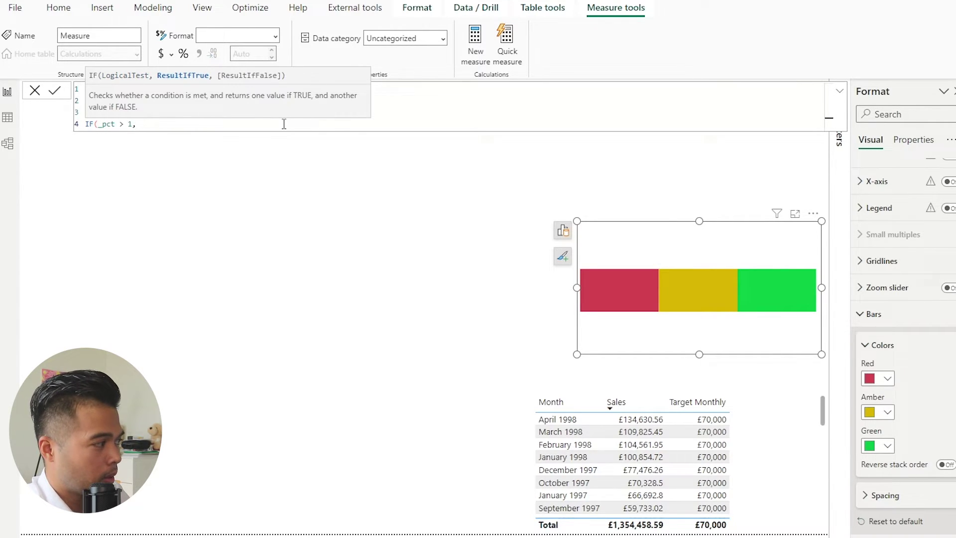
text(1, _pct))
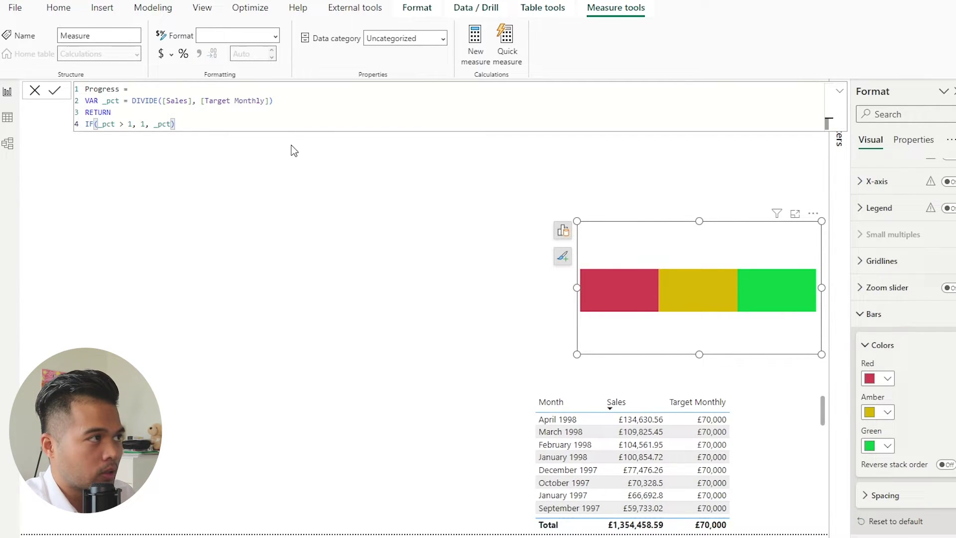
key(Return)
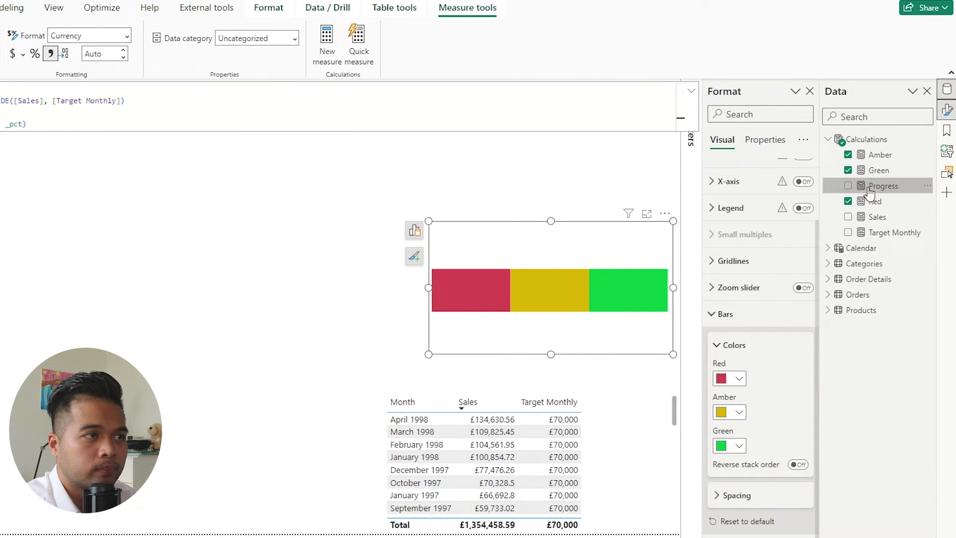
- Show Progress in a small table visual formatted as a percentage, reading 100.00%
drag(869, 185, 279, 192)
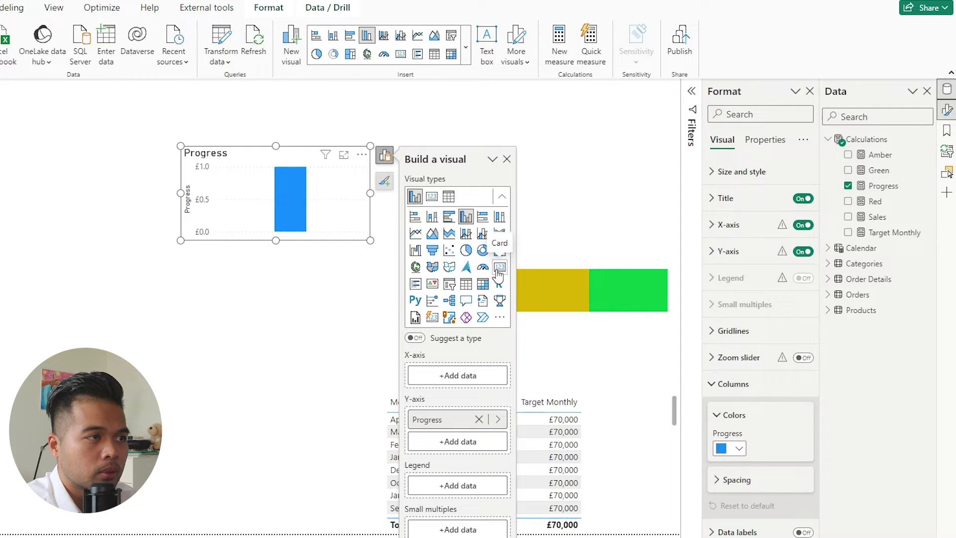
click(467, 285)
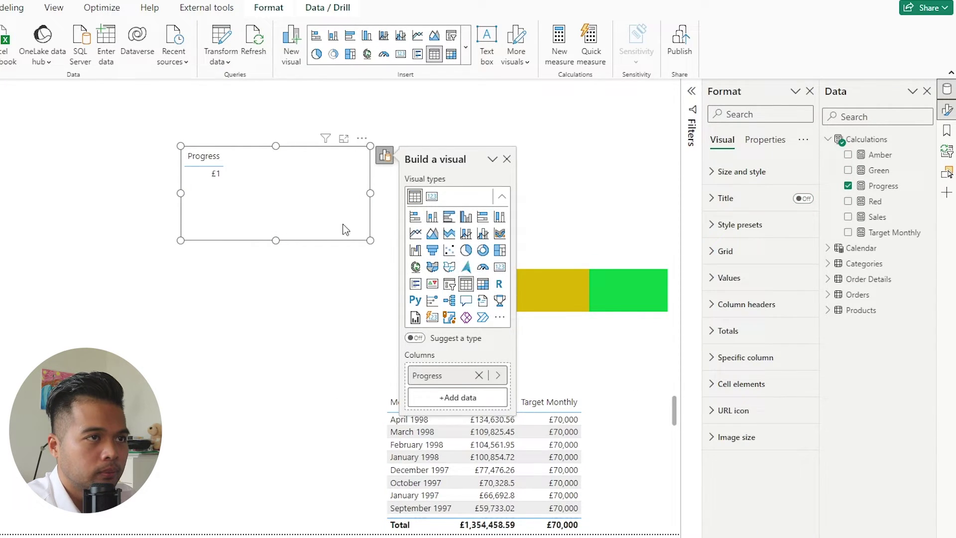
click(882, 186)
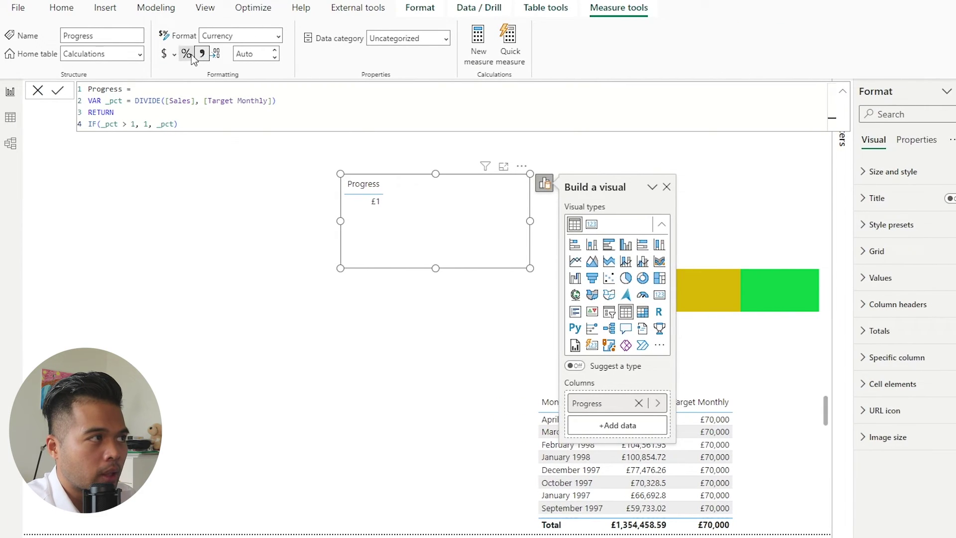
click(188, 54)
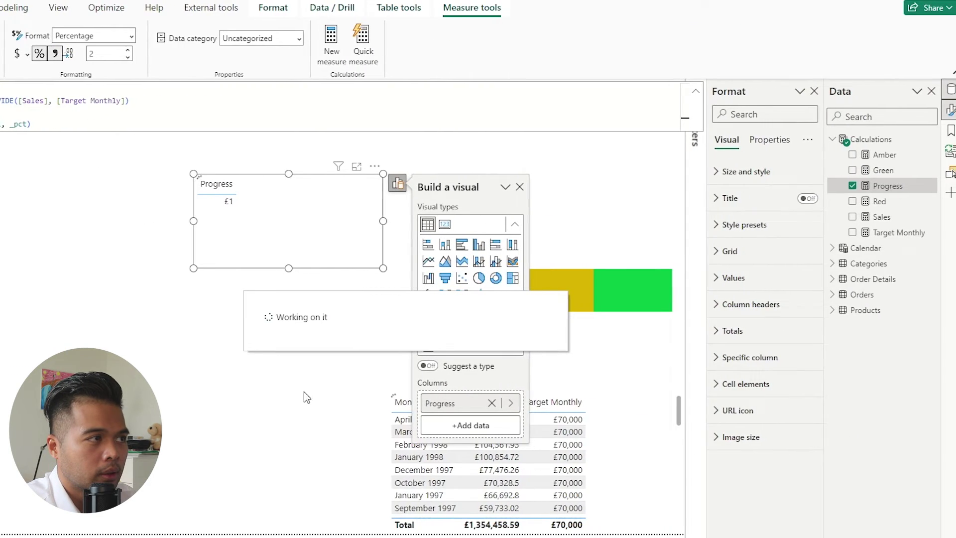
click(828, 294)
click(828, 294)
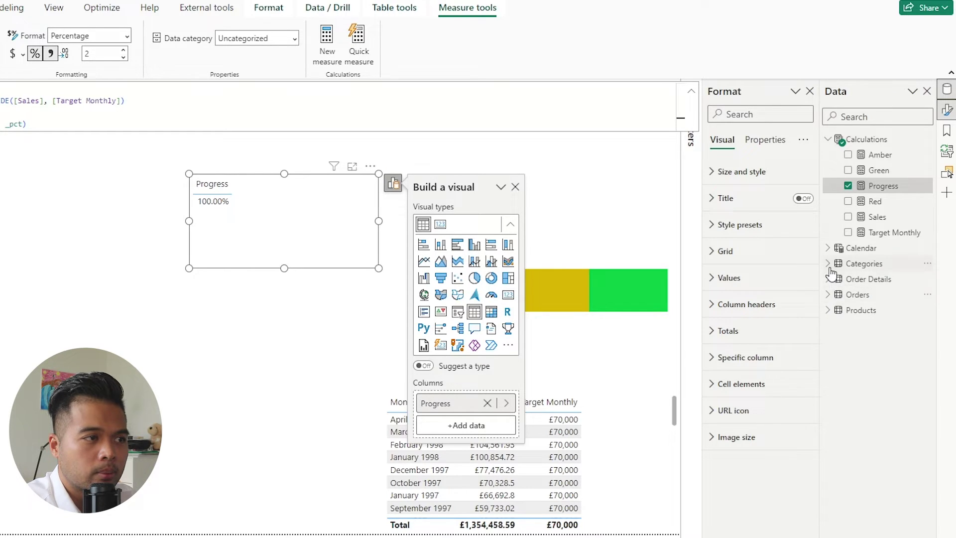
click(828, 248)
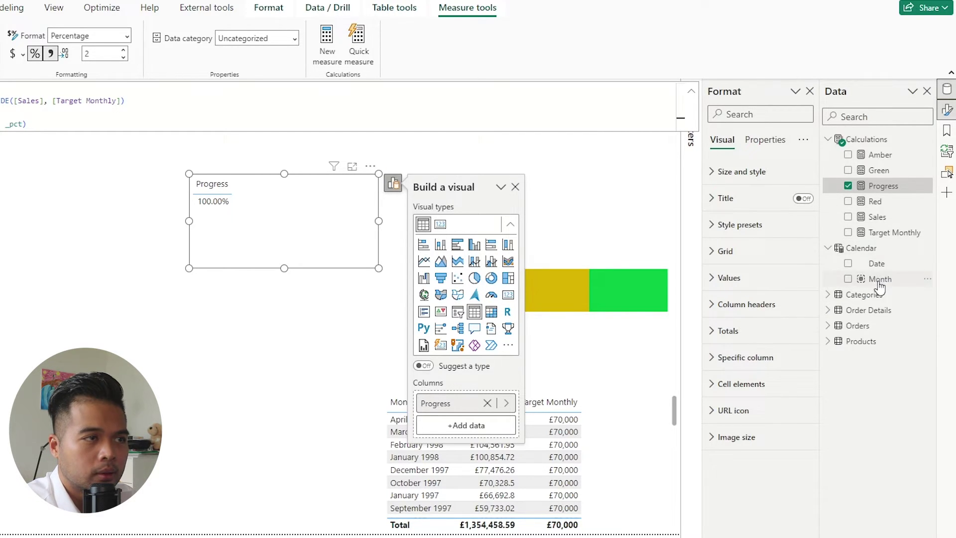
- Add Calendar Month below the Progress table as a slicer in Vertical list style
drag(185, 343, 276, 345)
drag(234, 392, 249, 532)
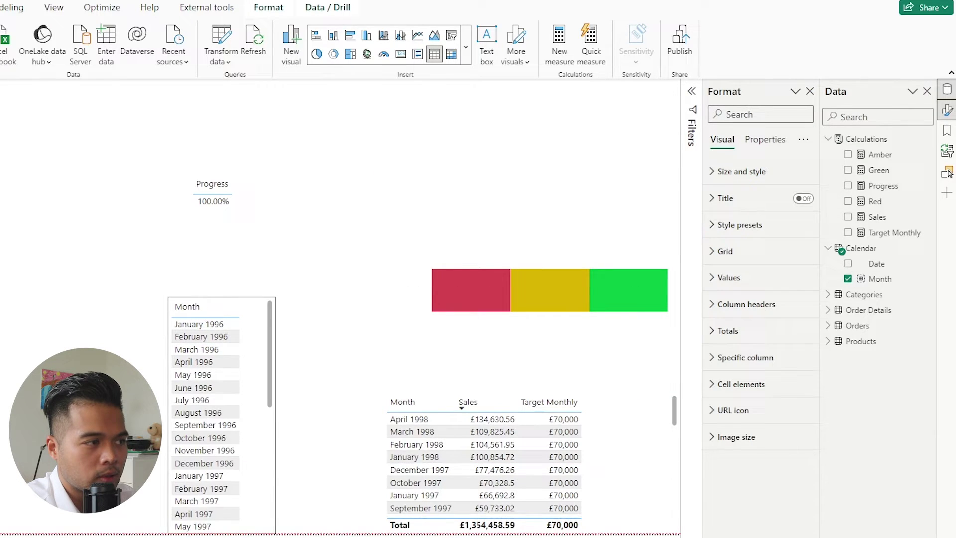
drag(261, 488, 309, 443)
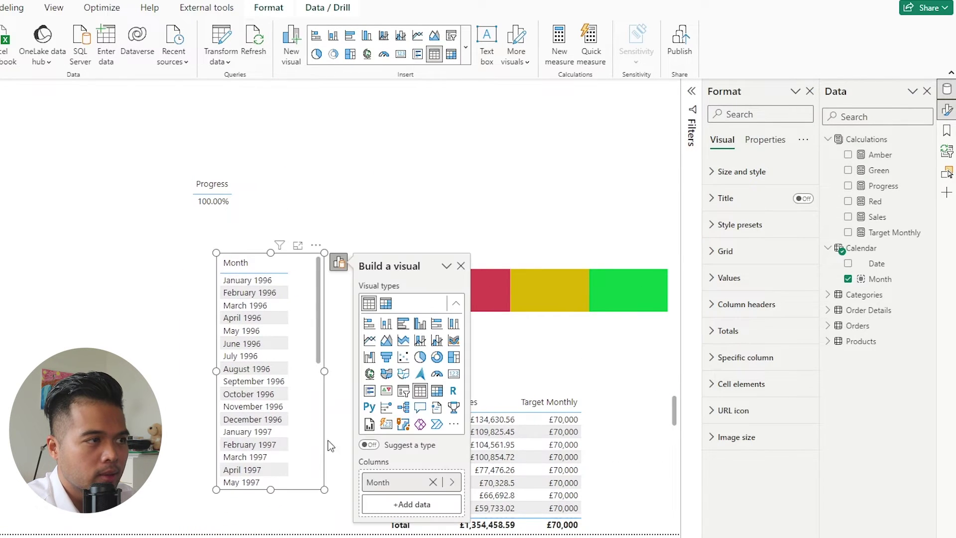
click(403, 391)
click(747, 225)
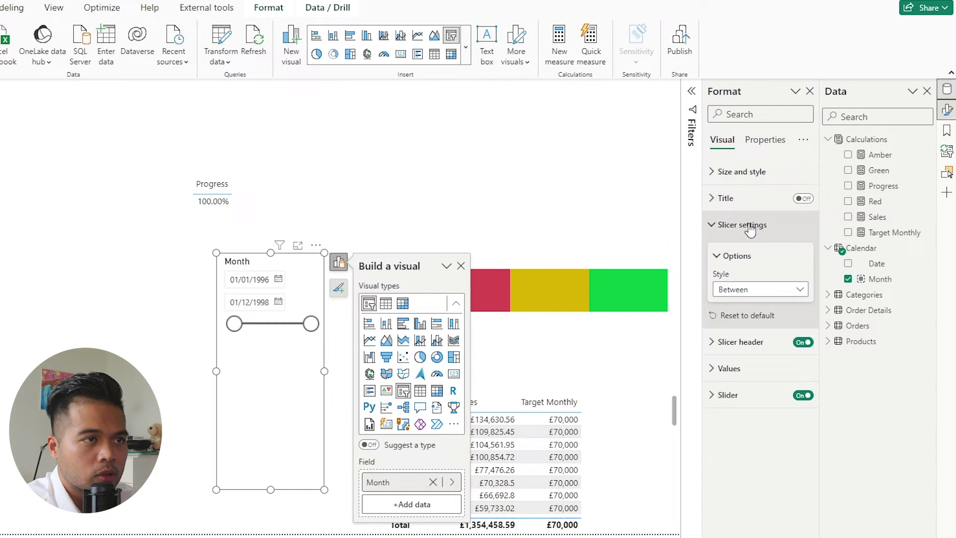
click(738, 298)
click(733, 305)
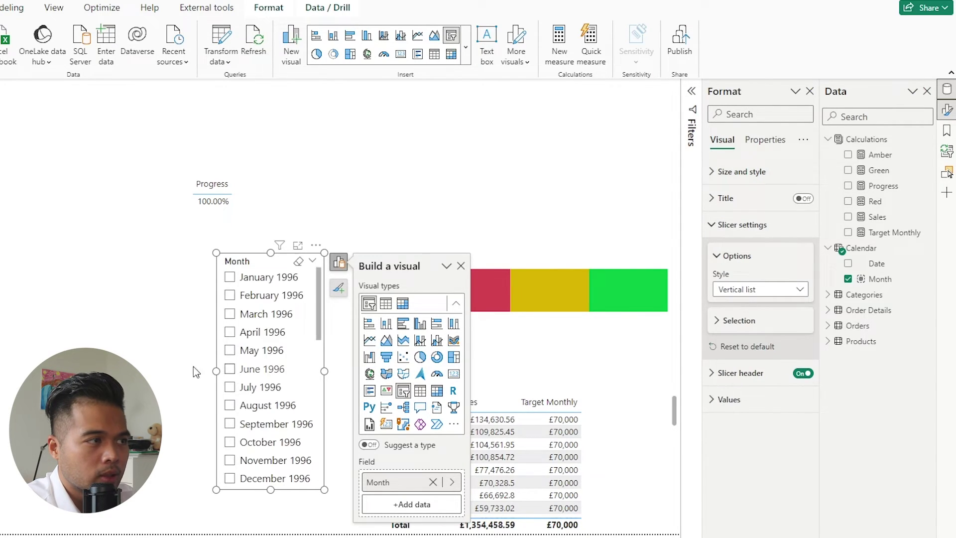
scroll(251, 361, down, 3)
key(Escape)
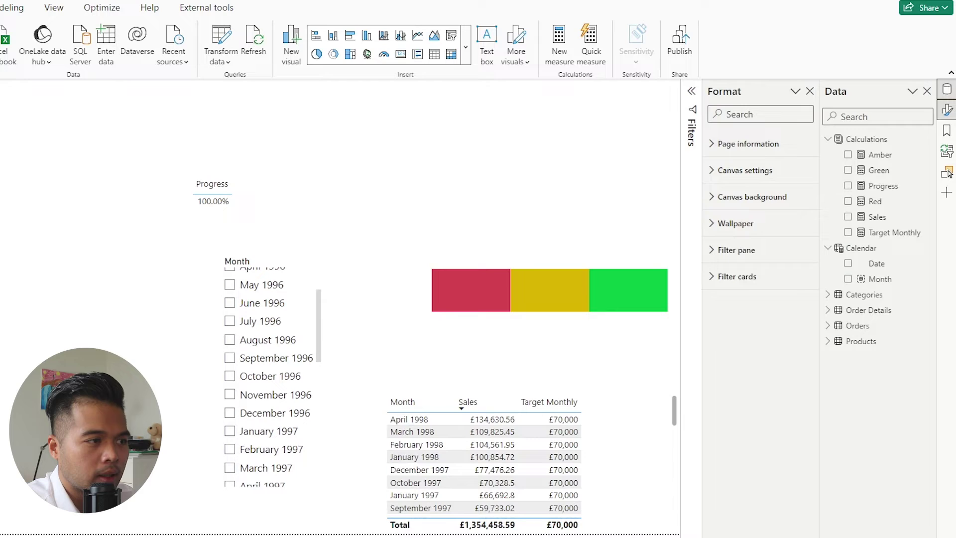
- Step through months in the slicer from September 1996 onward, ending on October 1997
scroll(255, 388, down, 2)
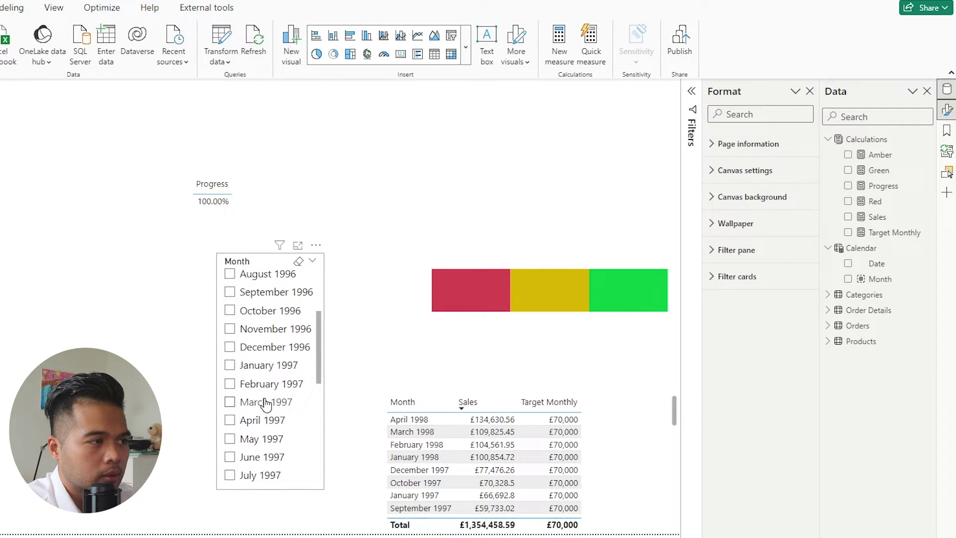
click(264, 402)
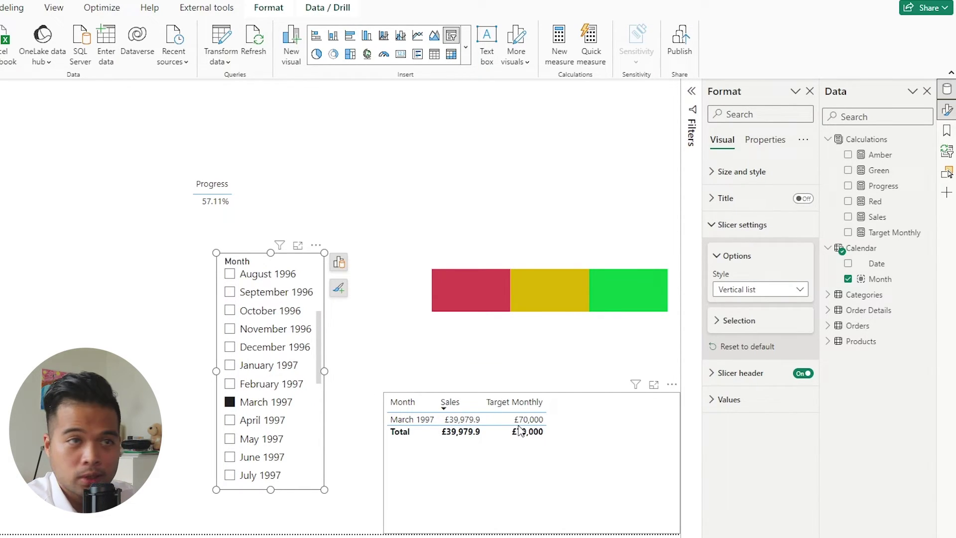
click(282, 385)
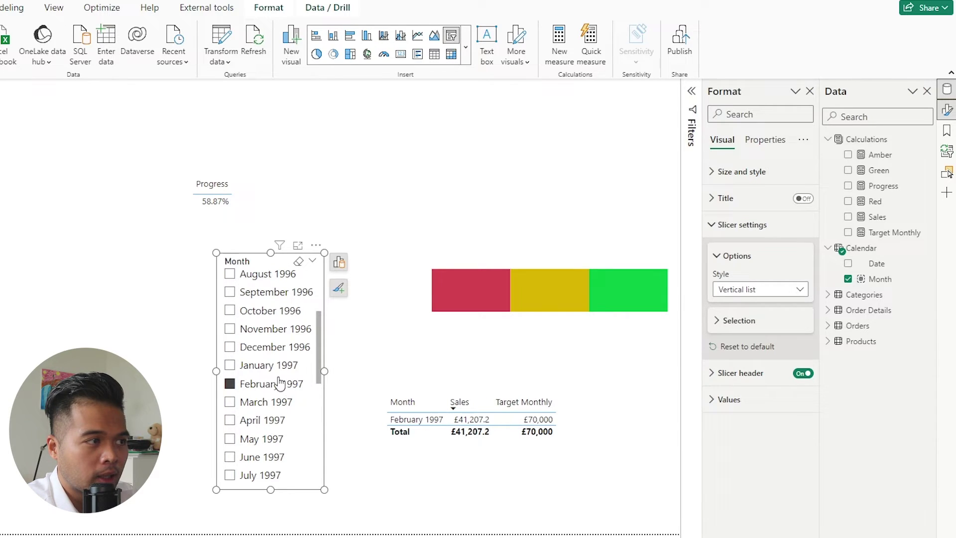
click(281, 366)
click(281, 348)
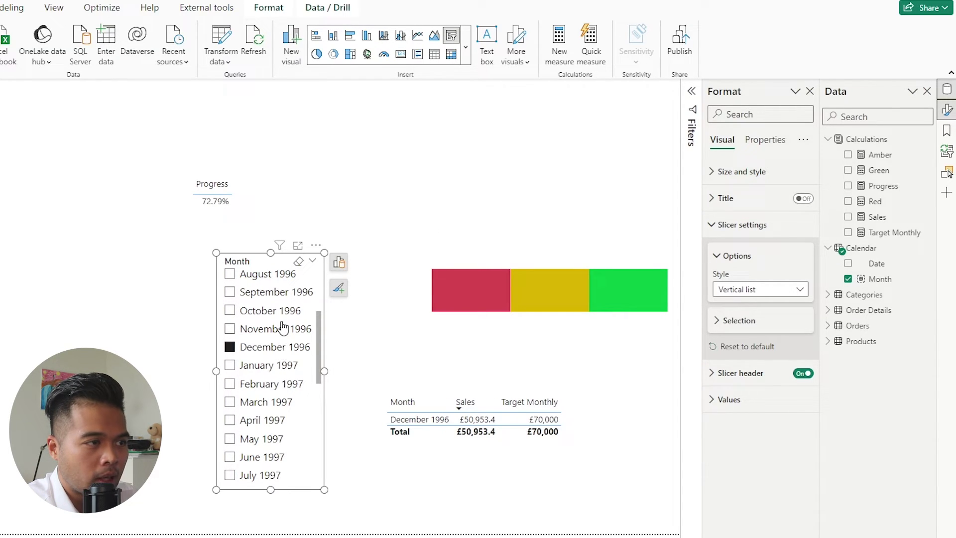
click(282, 328)
click(276, 293)
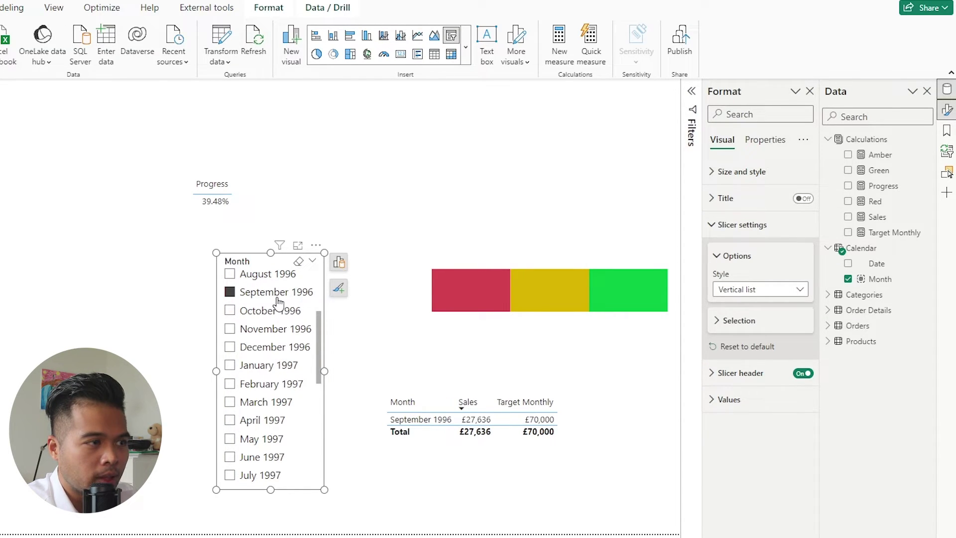
click(269, 402)
click(270, 423)
click(270, 440)
scroll(269, 428, down, 3)
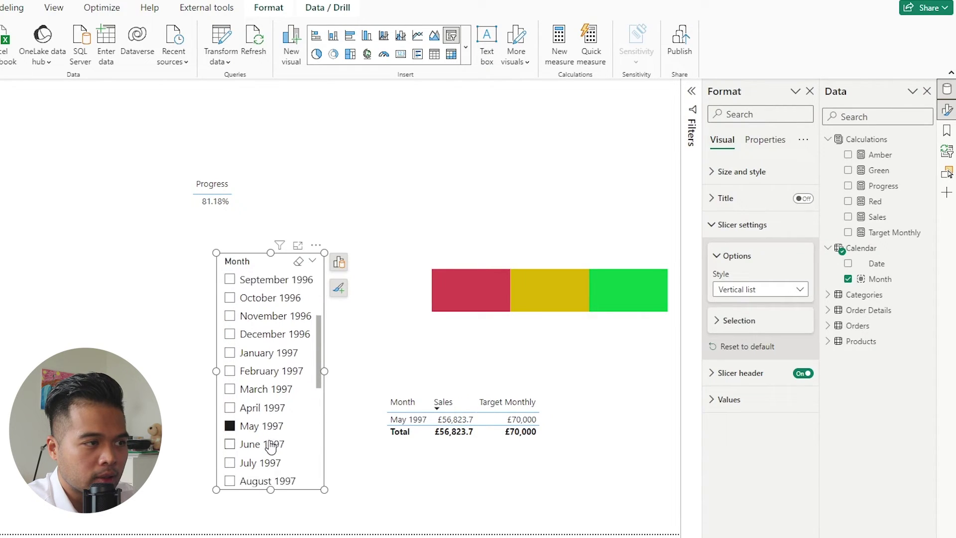
click(265, 394)
click(264, 410)
click(259, 429)
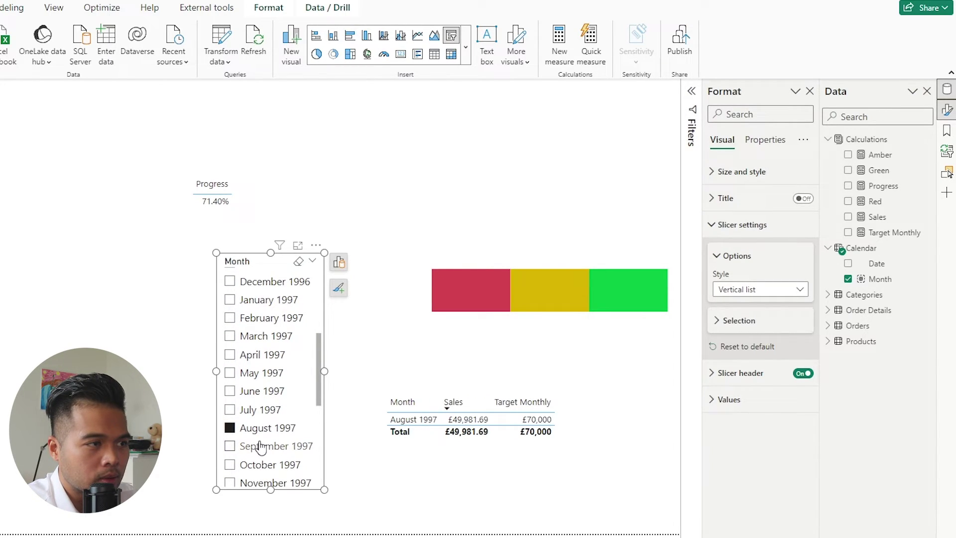
click(260, 447)
scroll(261, 446, down, 1)
click(269, 431)
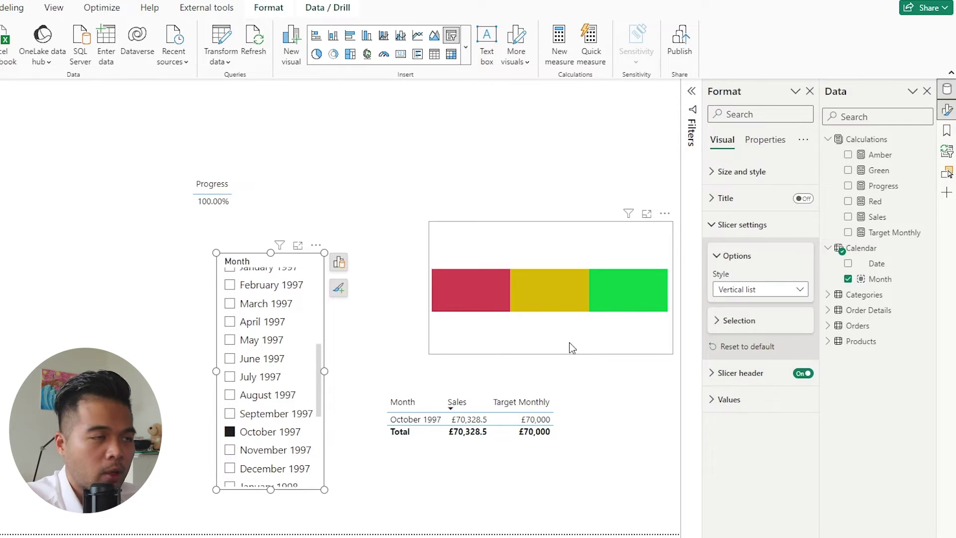
- Add a constant reference line to the red/amber/green bar chart
click(535, 343)
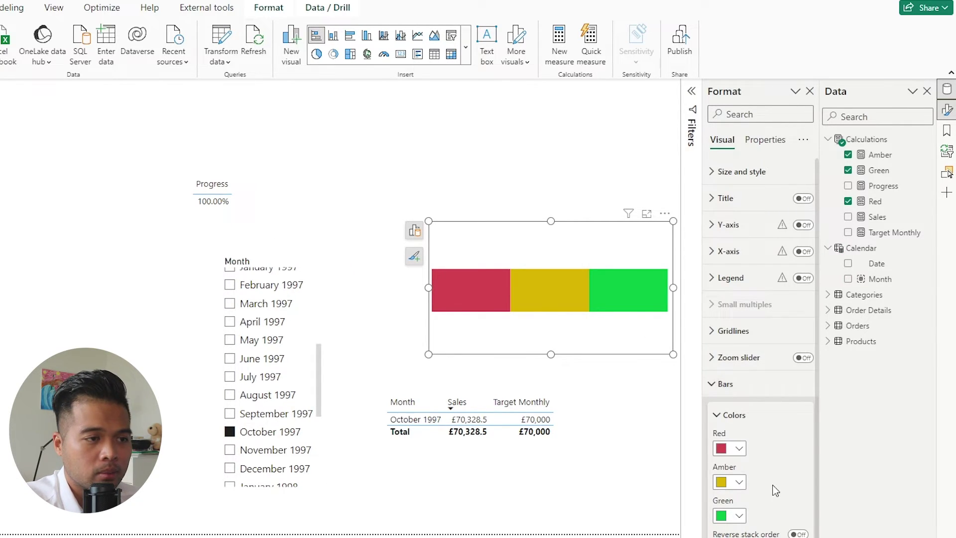
scroll(775, 487, down, 3)
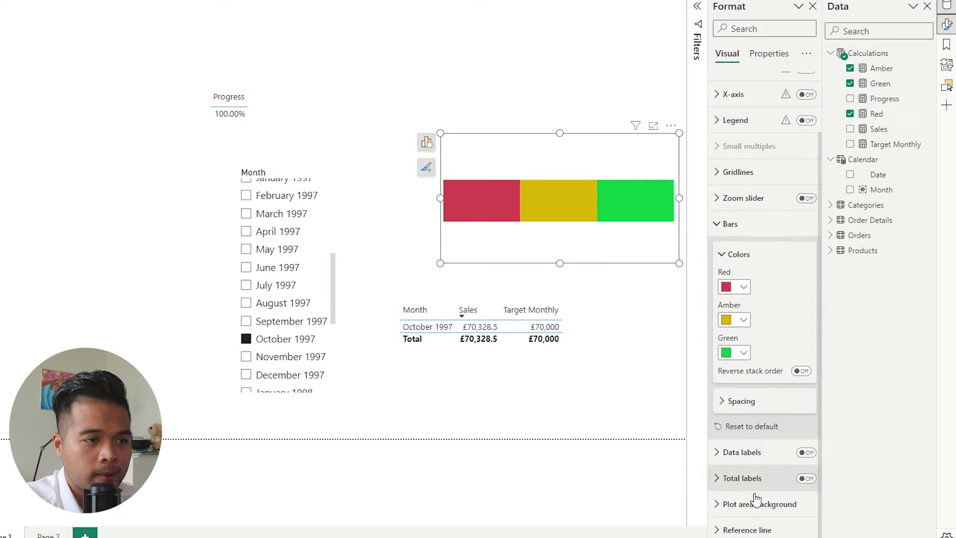
click(749, 529)
click(746, 405)
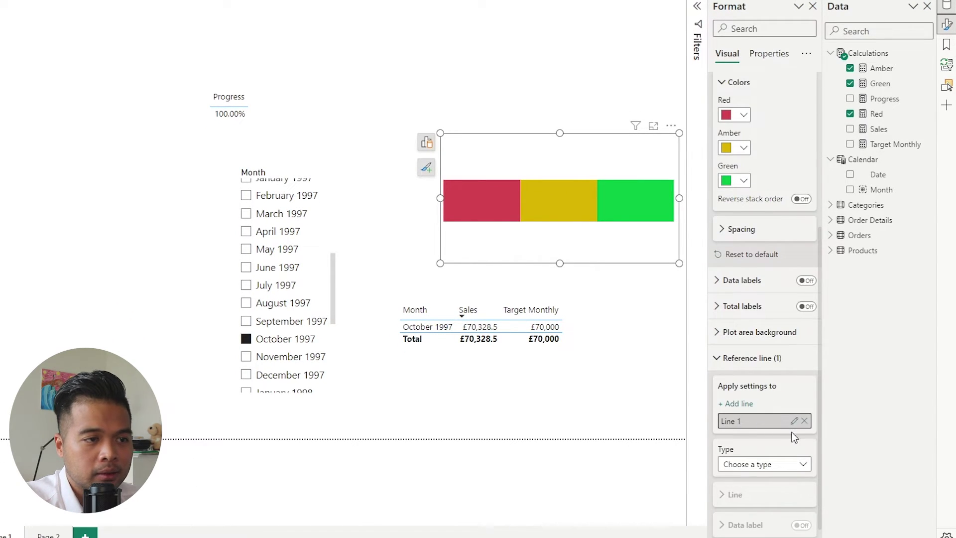
click(802, 468)
click(747, 481)
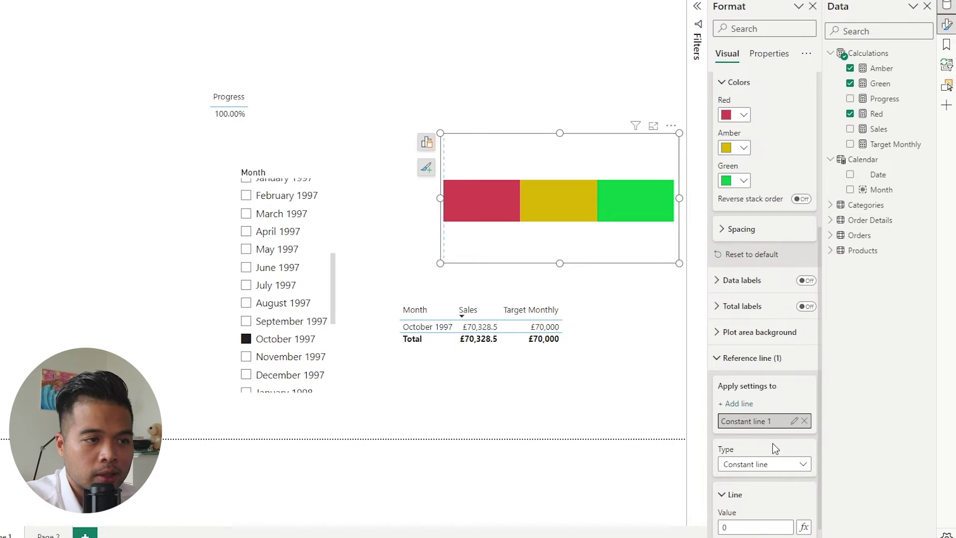
scroll(775, 478, down, 4)
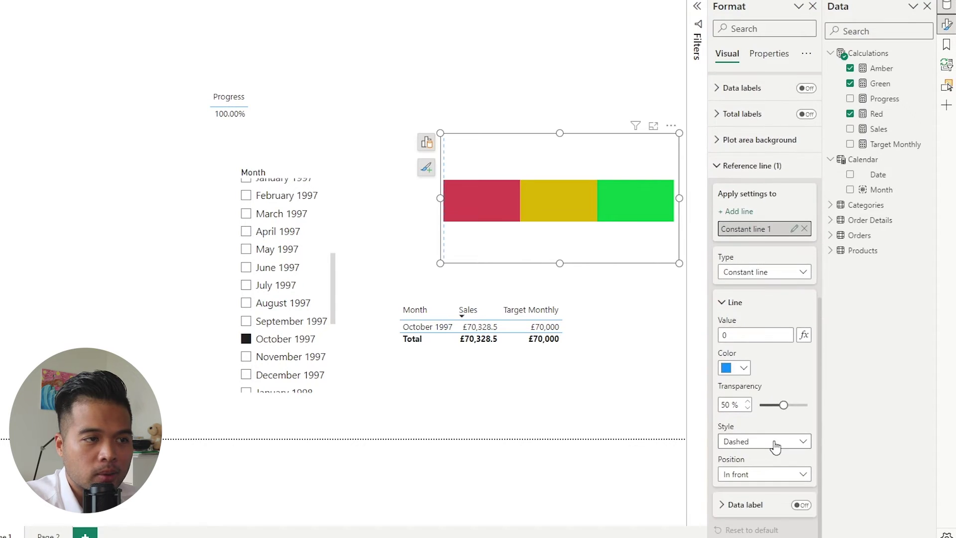
- Set the line's value by Field value to the Progress measure from Calculations
click(804, 336)
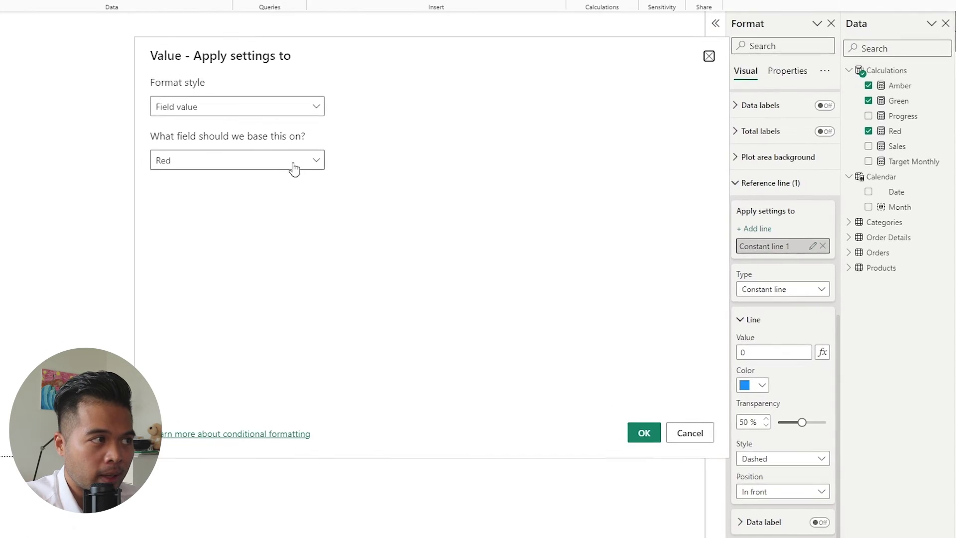
click(226, 90)
click(296, 156)
click(264, 211)
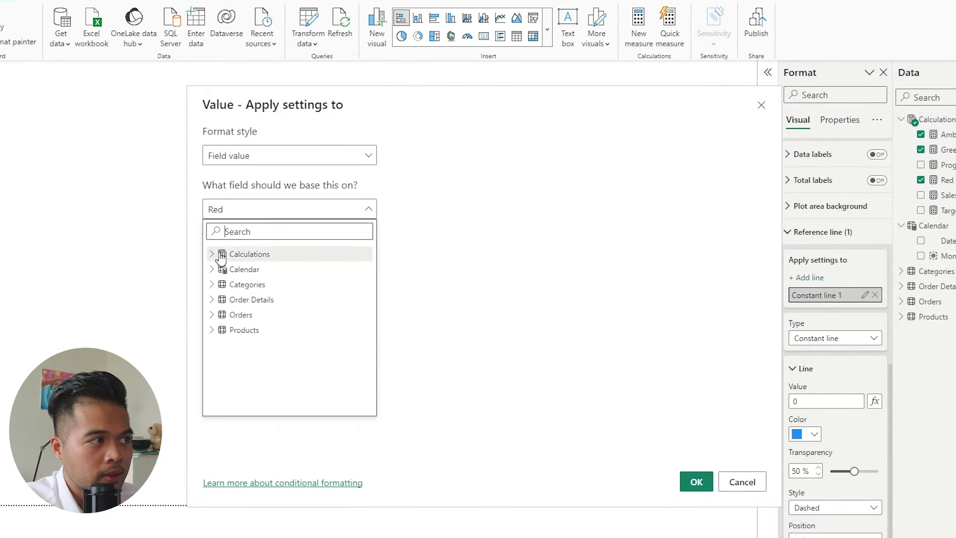
click(213, 255)
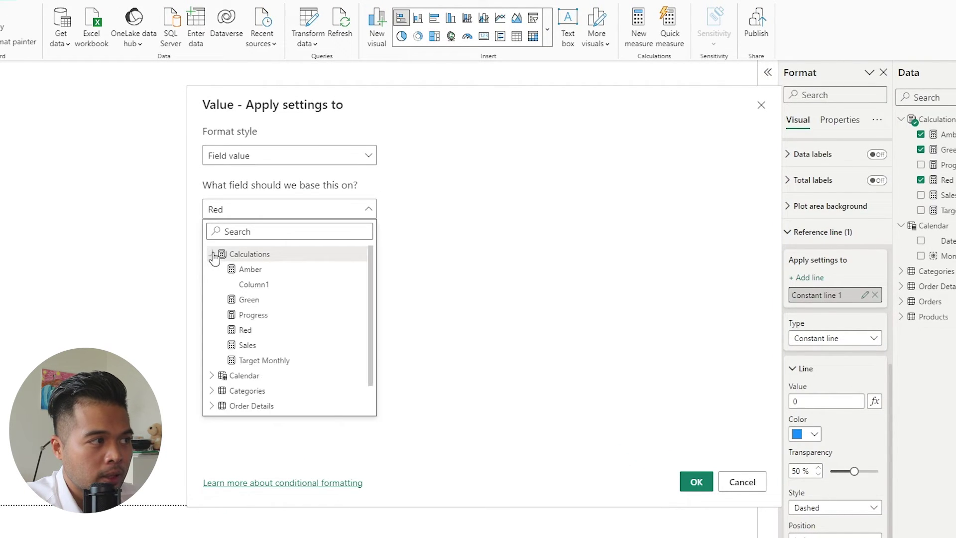
click(264, 315)
click(696, 481)
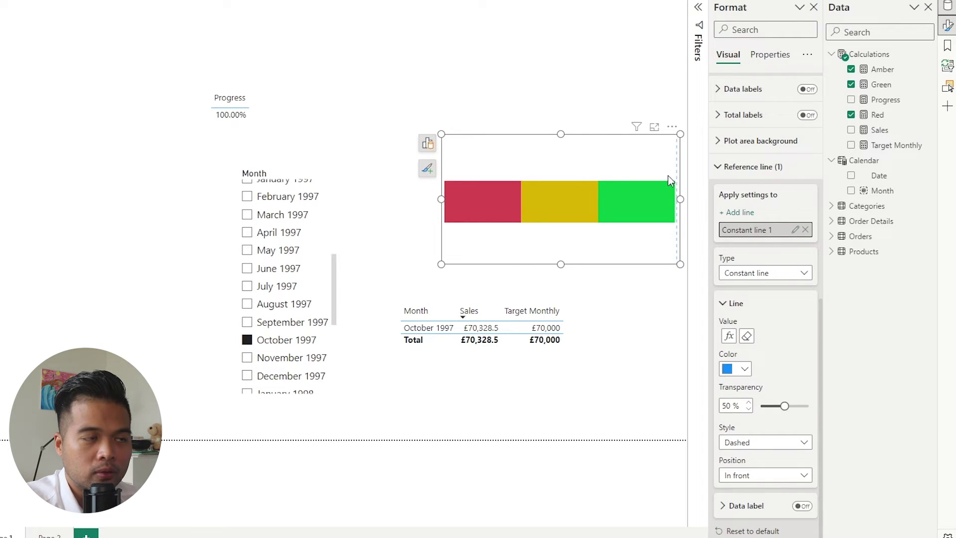
- Make the reference line solid black at 0% transparency
click(736, 369)
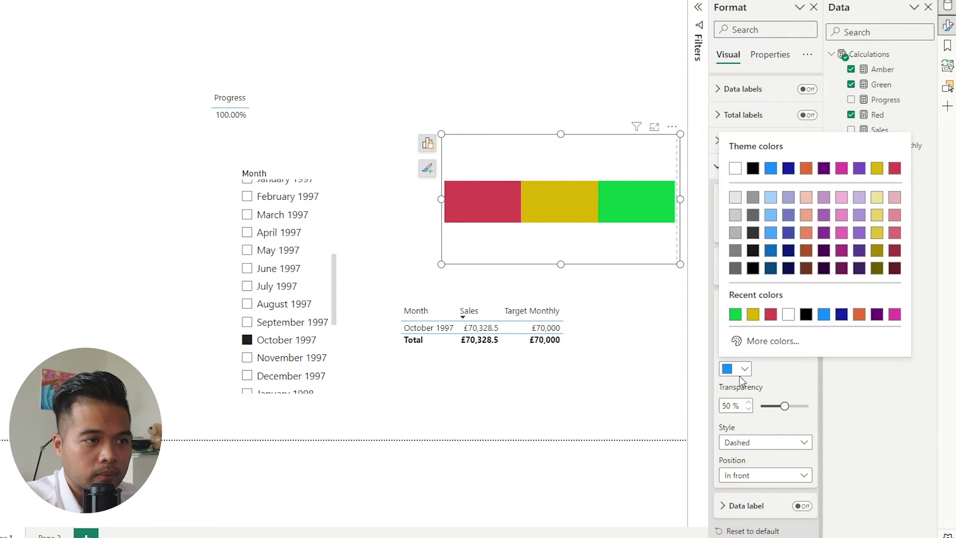
click(799, 316)
click(756, 442)
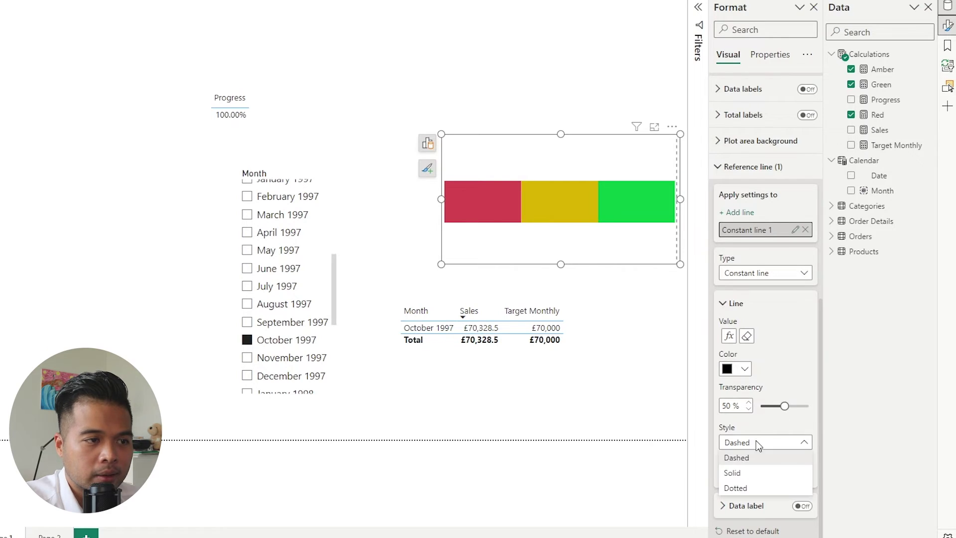
click(746, 473)
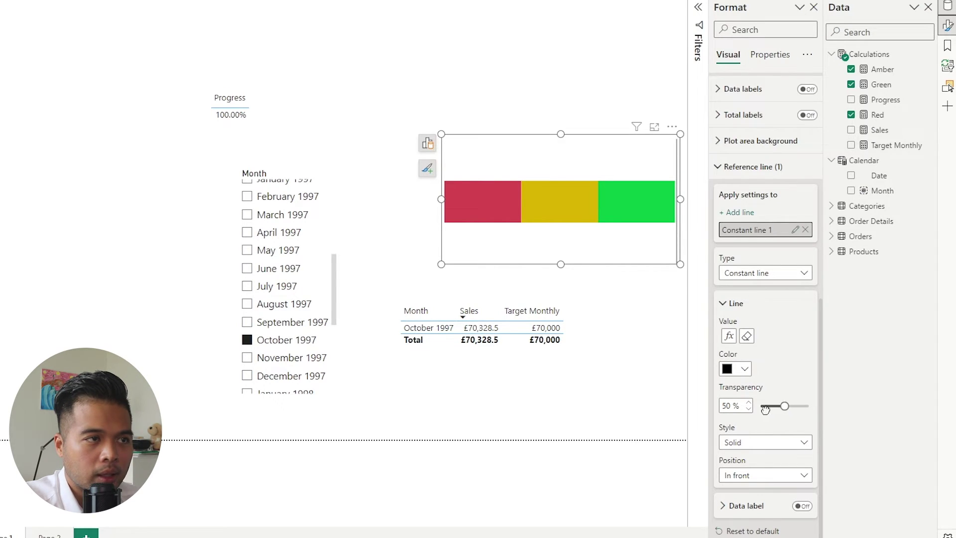
drag(785, 405, 747, 414)
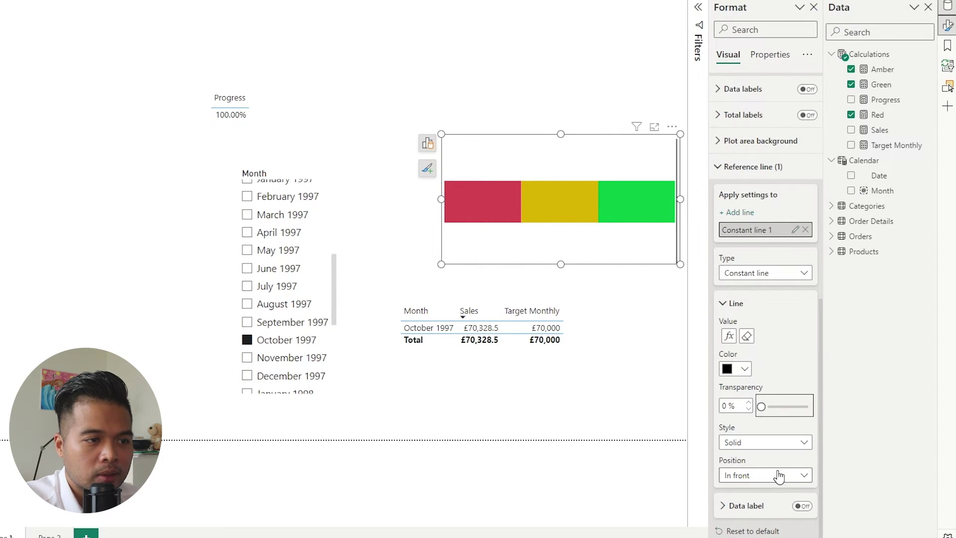
- Turn on the line's data label: Left, Above, showing Both name and value, 0 decimals
click(801, 506)
click(769, 506)
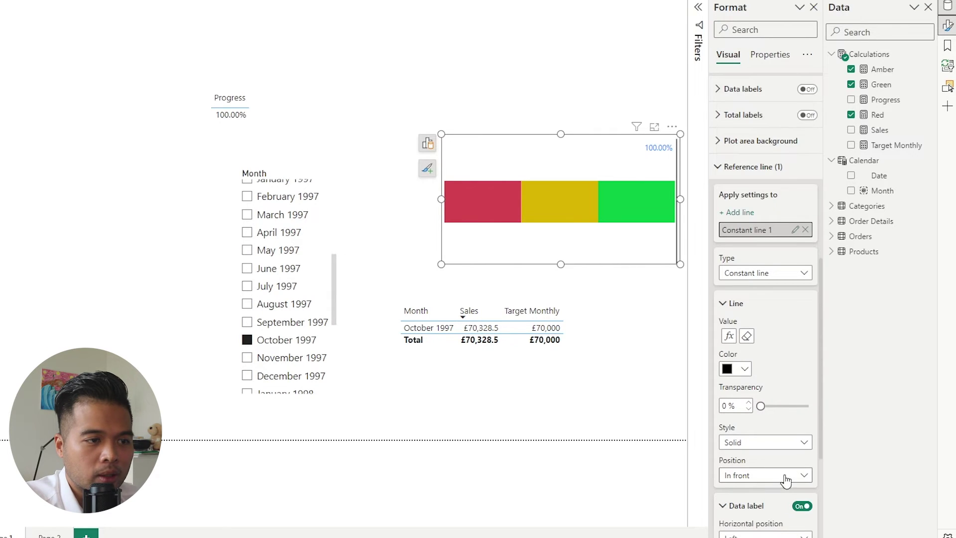
scroll(781, 478, down, 2)
click(779, 467)
click(778, 482)
click(782, 500)
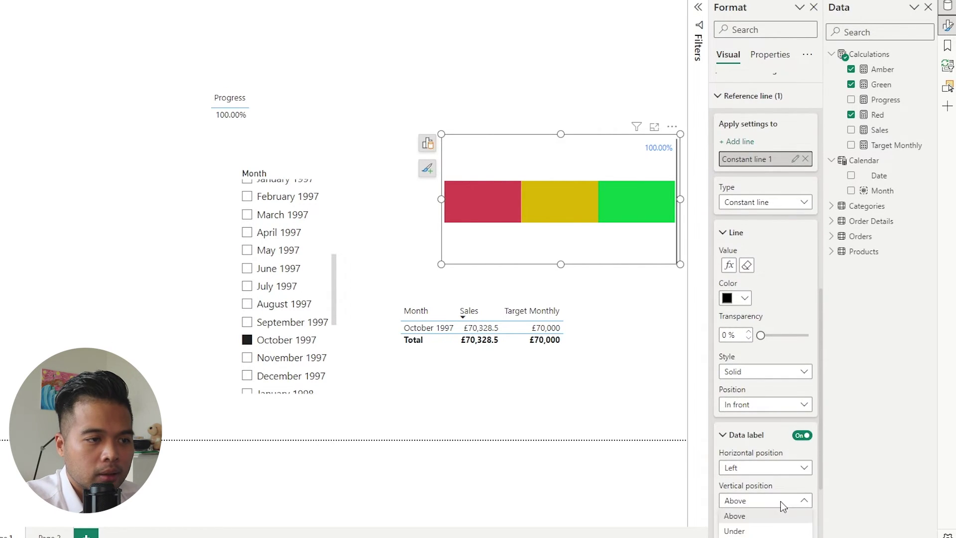
click(783, 515)
scroll(784, 515, down, 3)
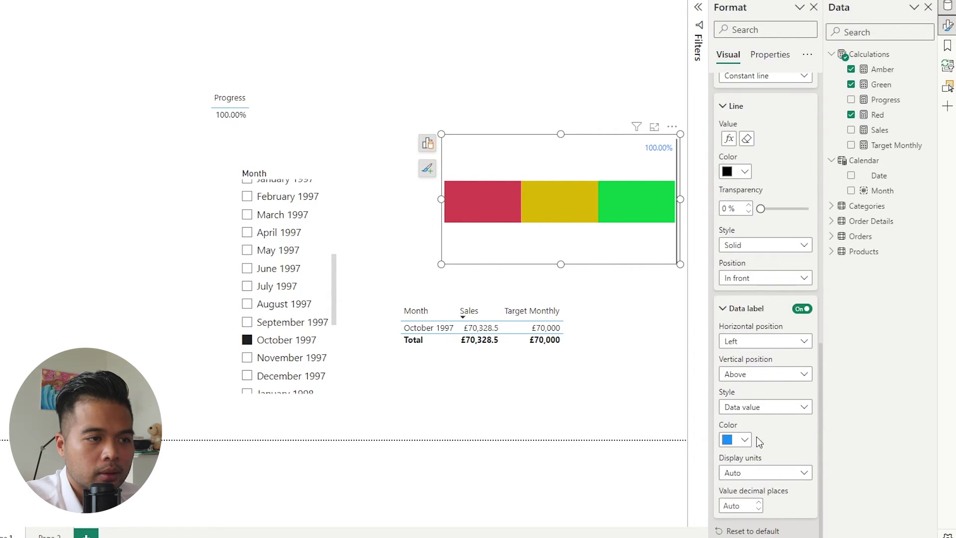
click(762, 407)
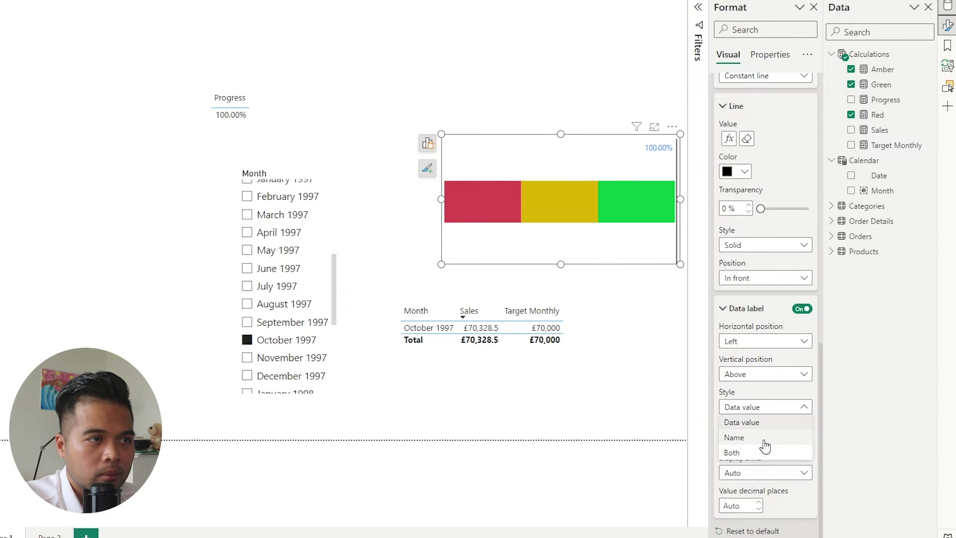
click(762, 438)
click(780, 415)
click(758, 450)
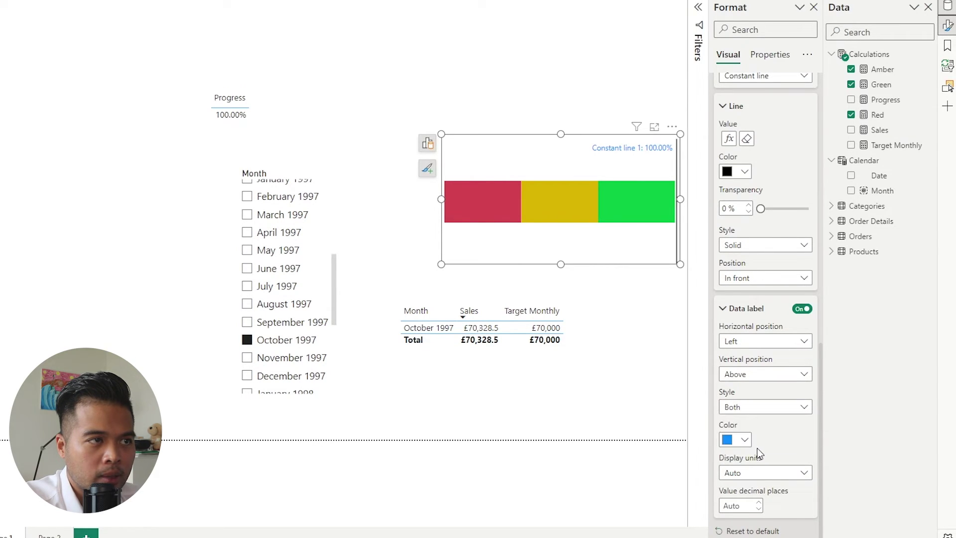
click(740, 506)
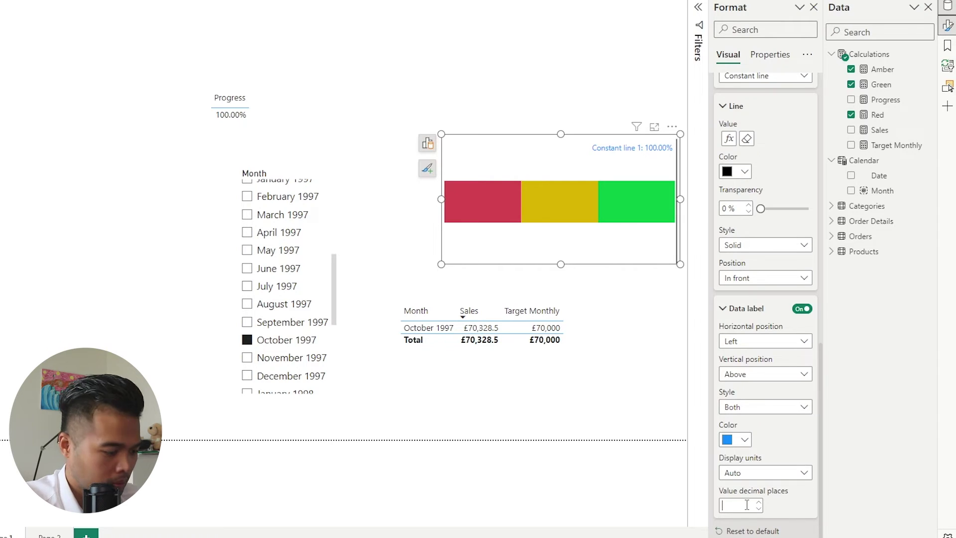
text(0)
- Rename the reference line to Progress and make its label text black
scroll(782, 299, up, 4)
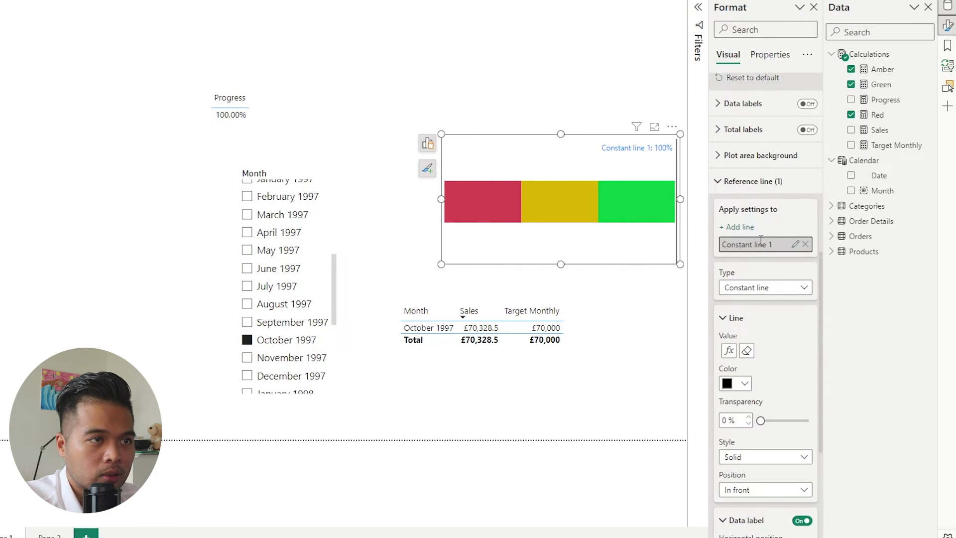
double_click(761, 244)
text(Progress)
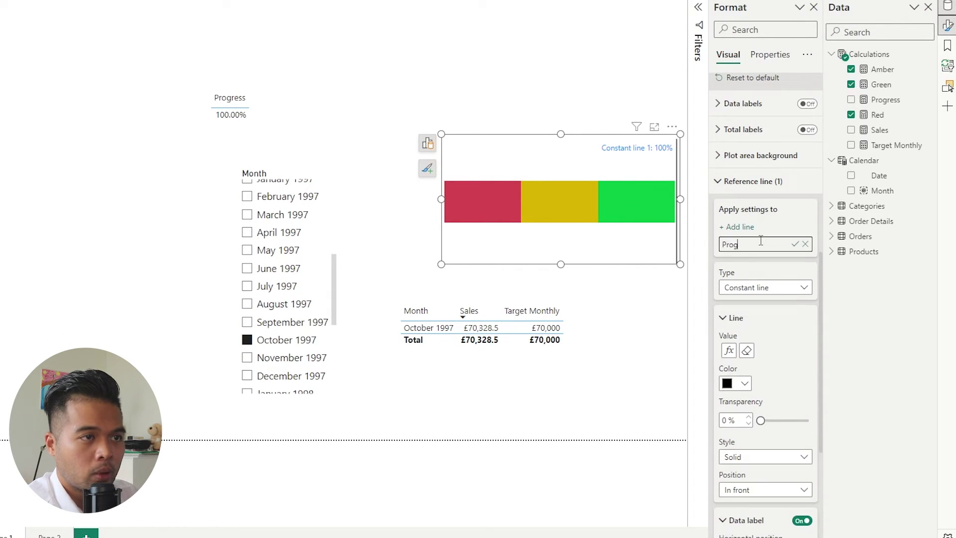
key(Return)
scroll(733, 352, down, 4)
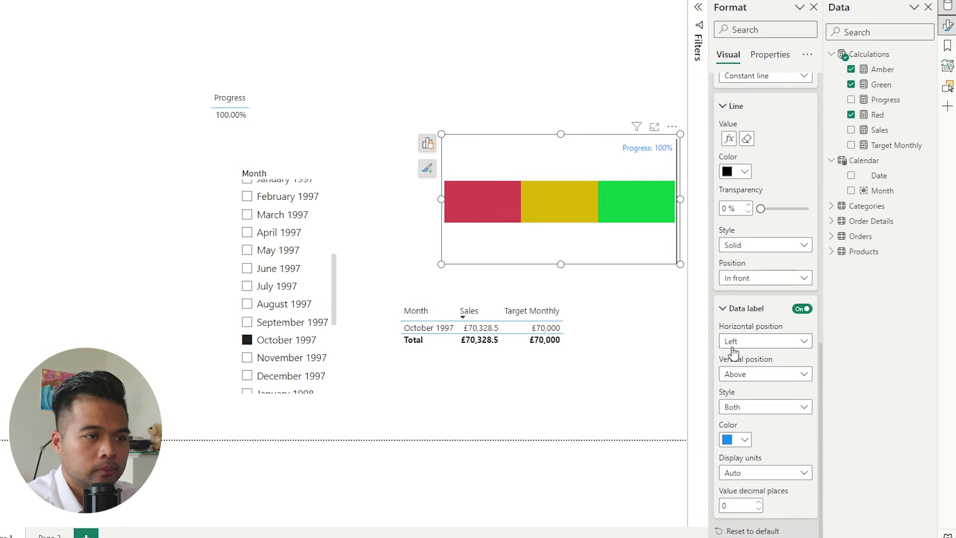
click(742, 439)
click(754, 388)
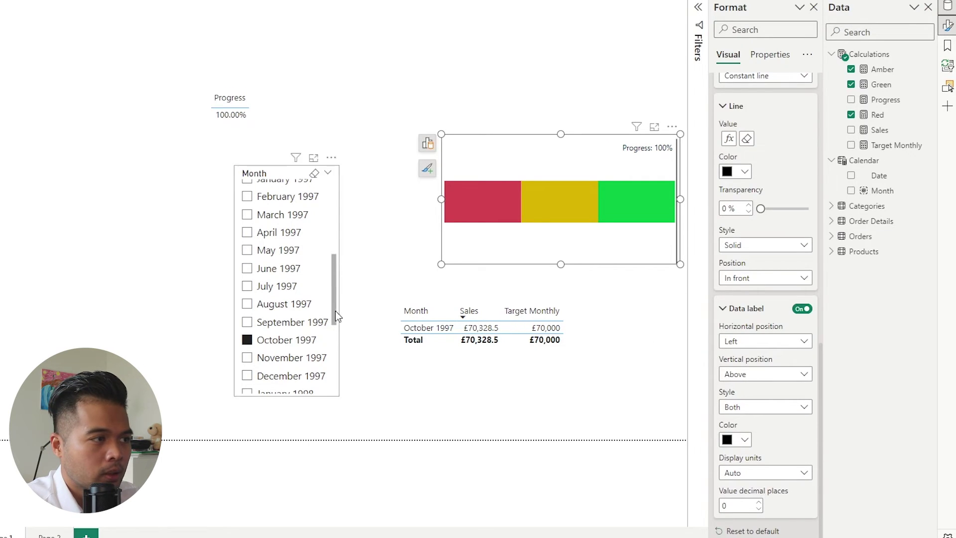
- Pick July 1997 in the Month slicer so Progress shows 79.24%
click(275, 288)
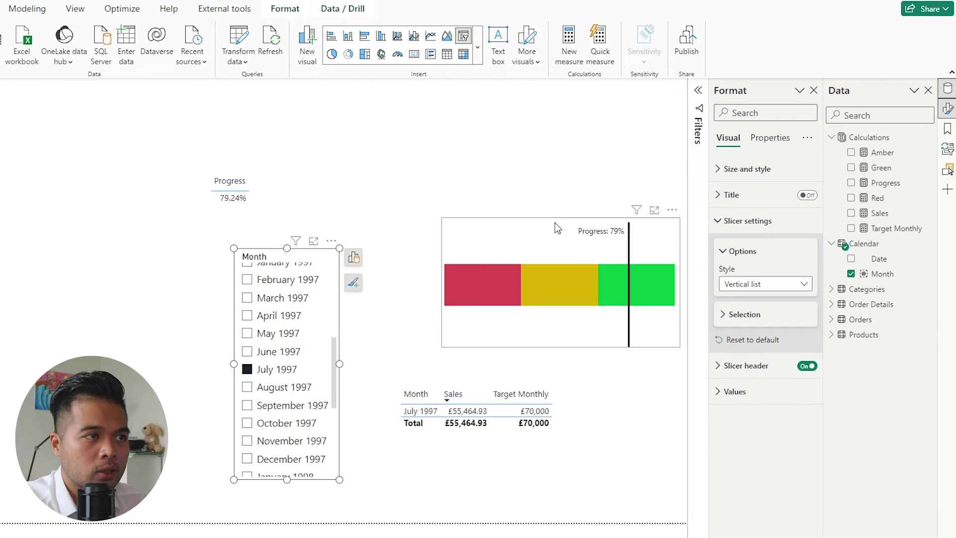
- Switch the gauge to a stacked column chart and reshape it into a tall, narrow column
click(540, 239)
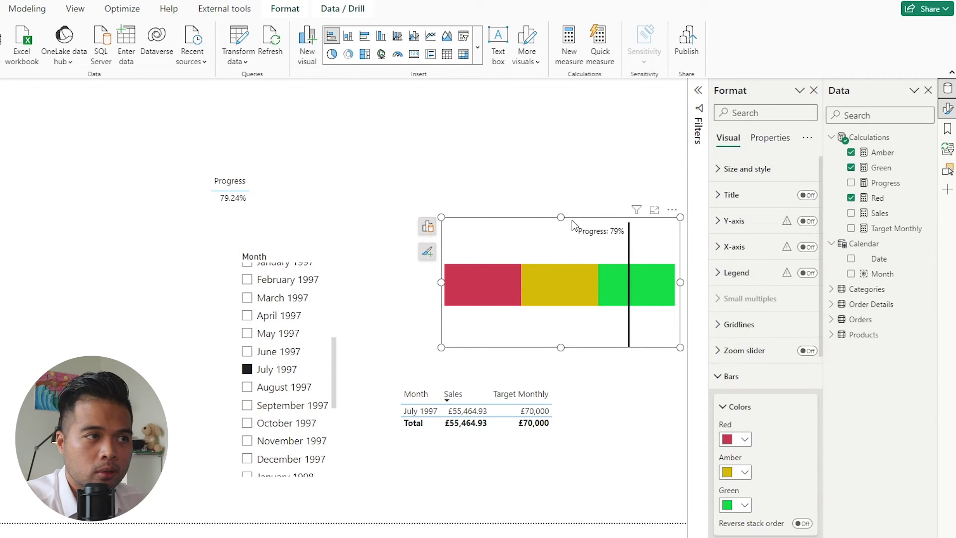
drag(543, 222, 518, 162)
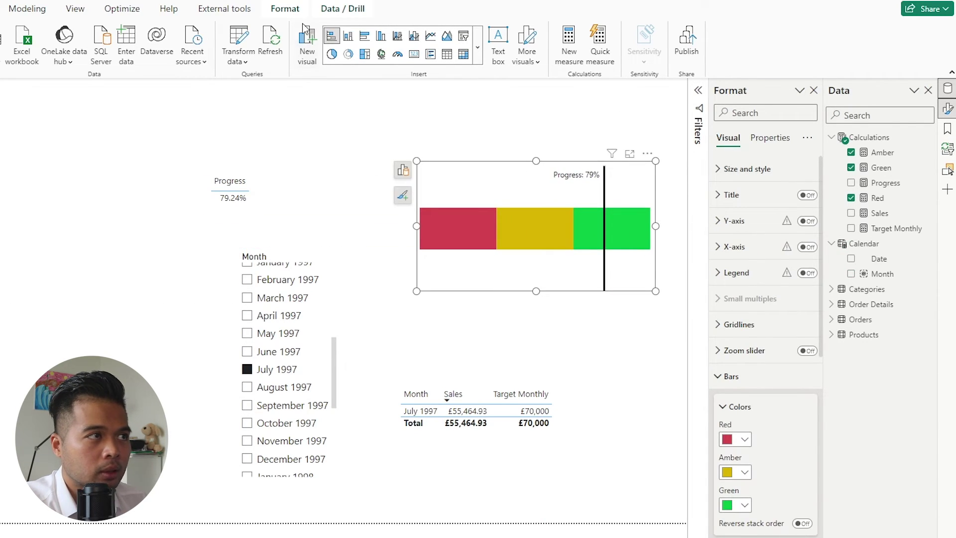
click(348, 44)
drag(542, 293, 543, 372)
drag(417, 261, 486, 263)
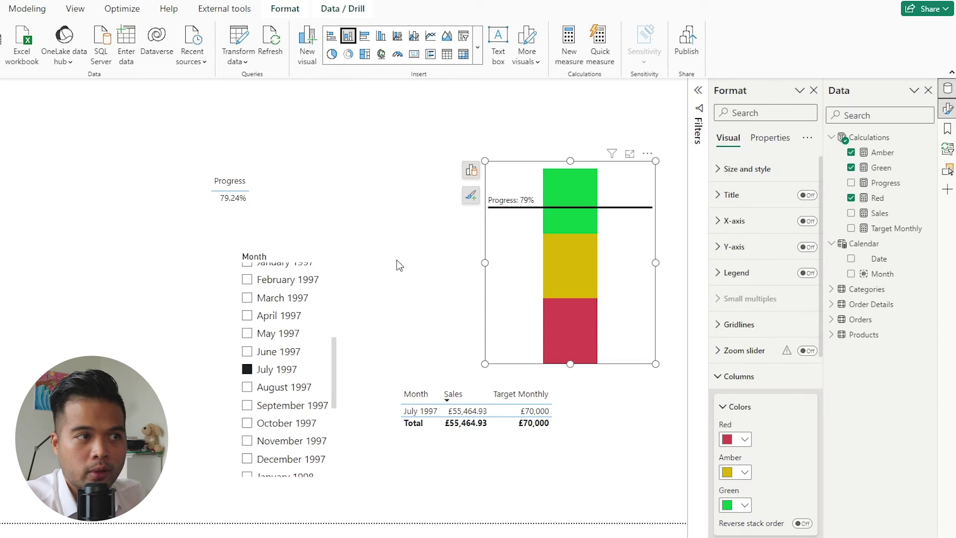
drag(630, 183, 648, 169)
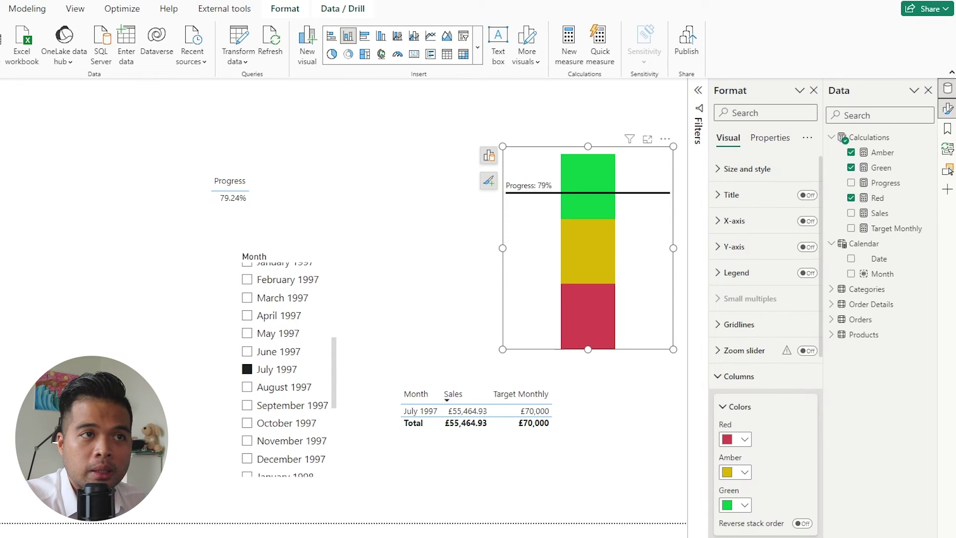
- Select the Green measure in the Data pane to show its 0.33 formula
click(877, 158)
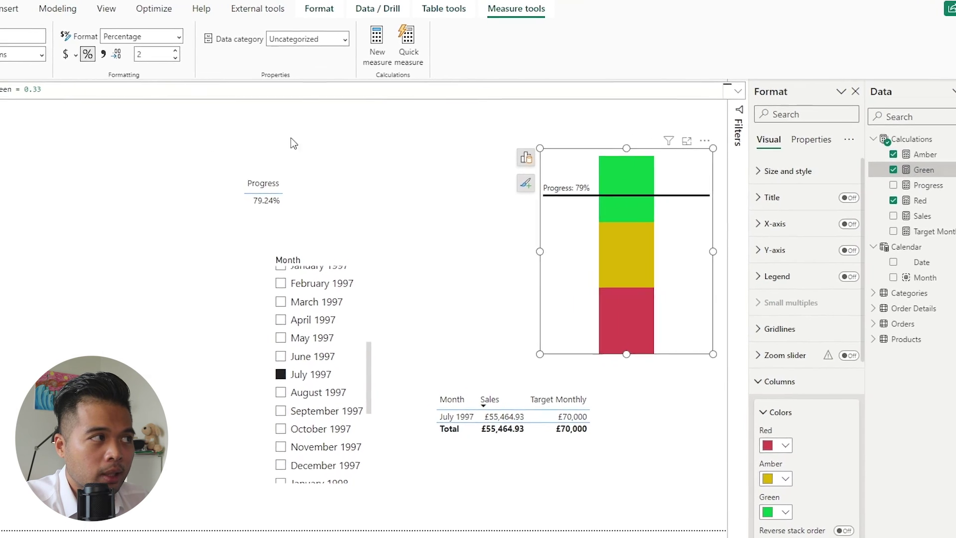
- Change the threshold measures to Green 0.50, Amber 0.25 and Red 0.25, then deselect the visual
double_click(37, 93)
text(50)
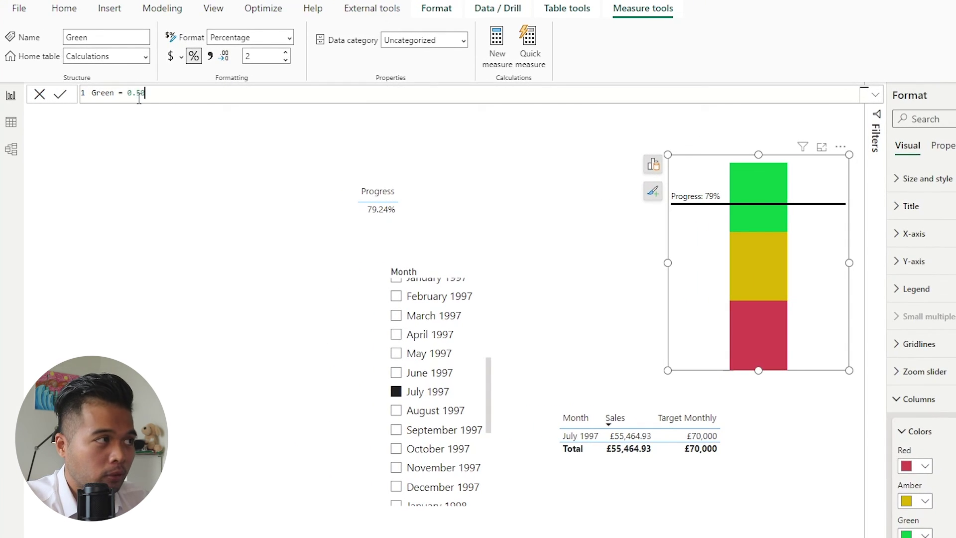
key(Return)
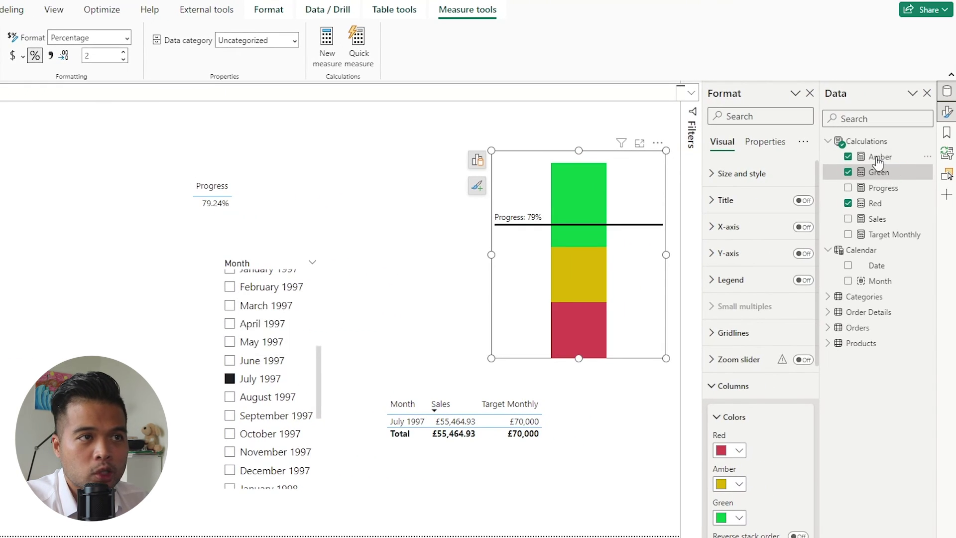
click(878, 159)
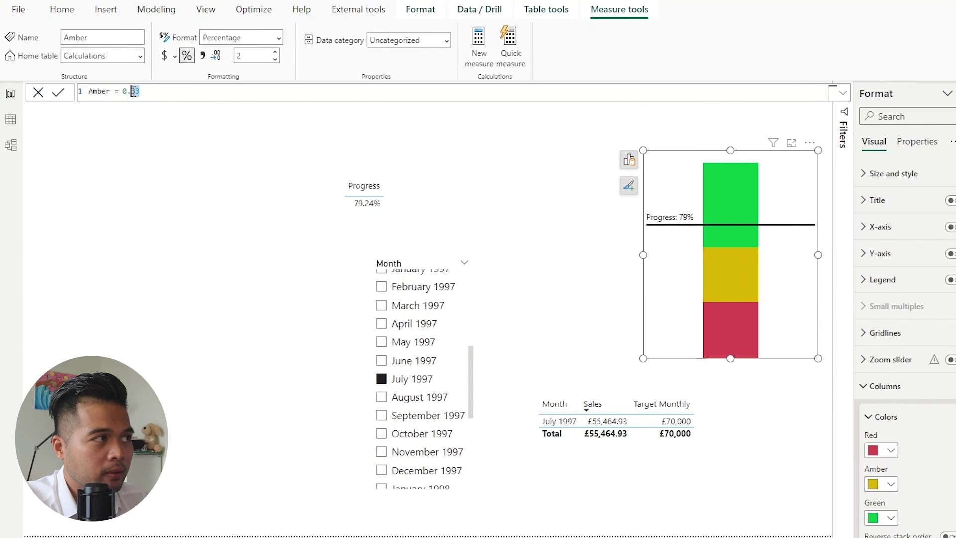
text(25)
key(Return)
click(879, 205)
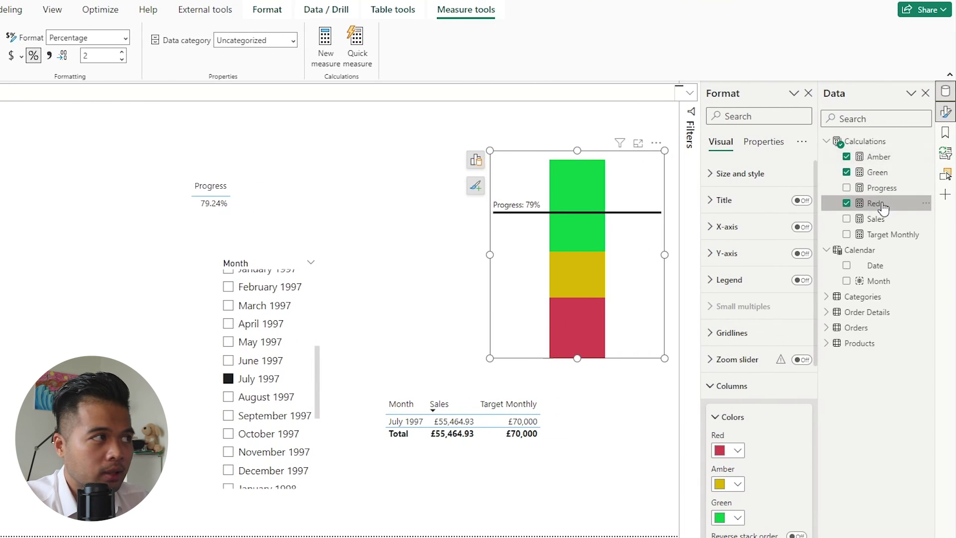
double_click(126, 94)
text(25)
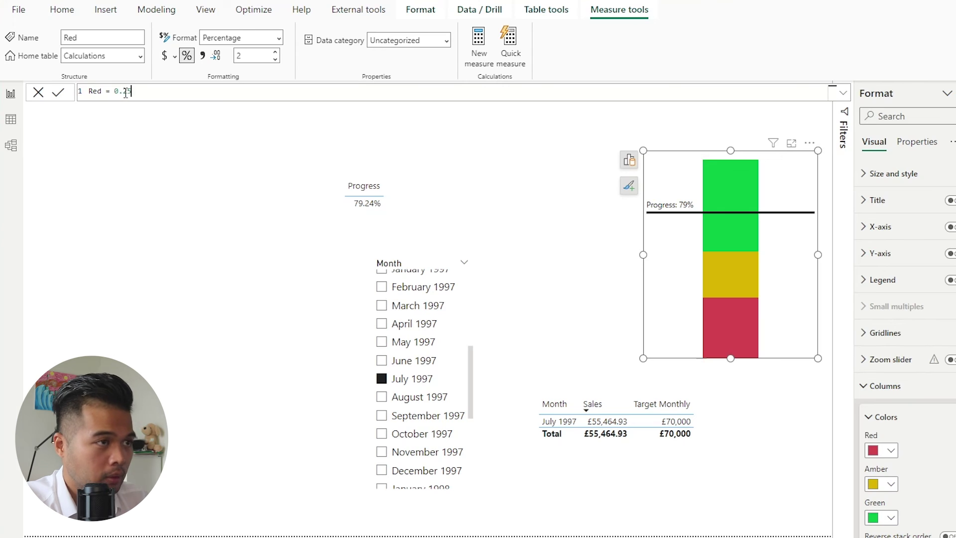
key(Return)
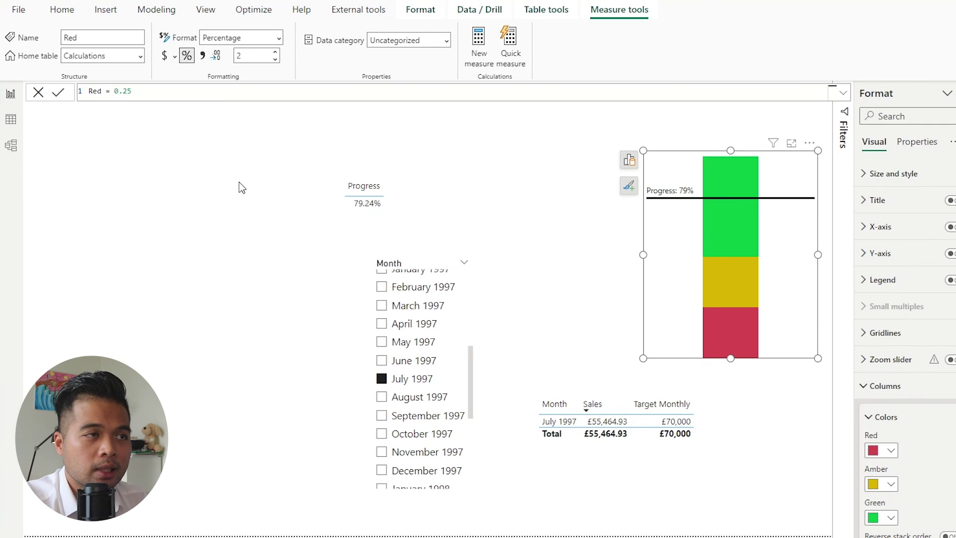
click(239, 182)
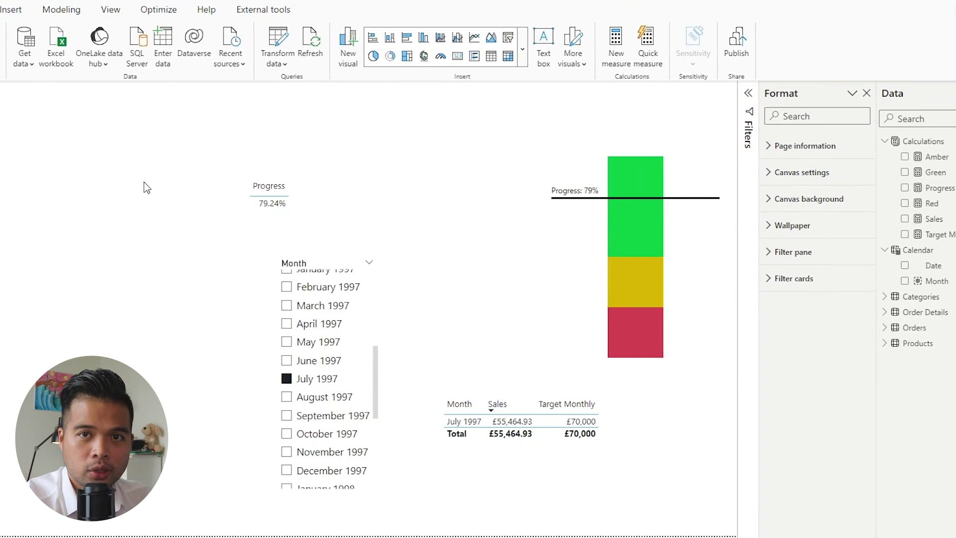